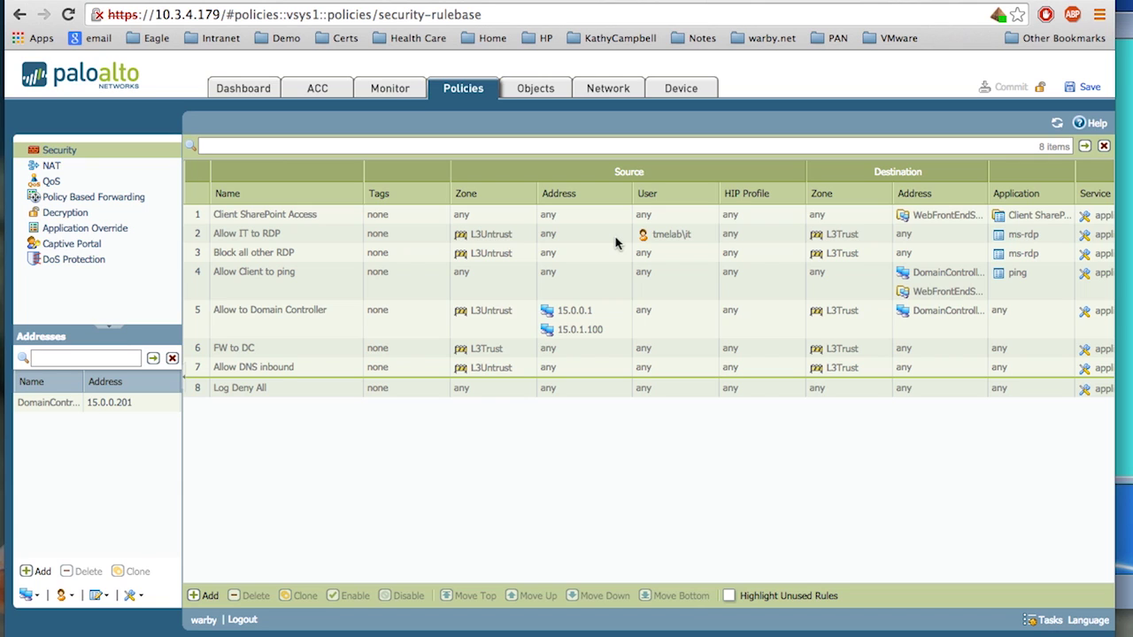
Step: Filter the firewall's traffic log to entries whose application is sharepoint-base
{"action": "left_click", "coordinate": [394, 87]}
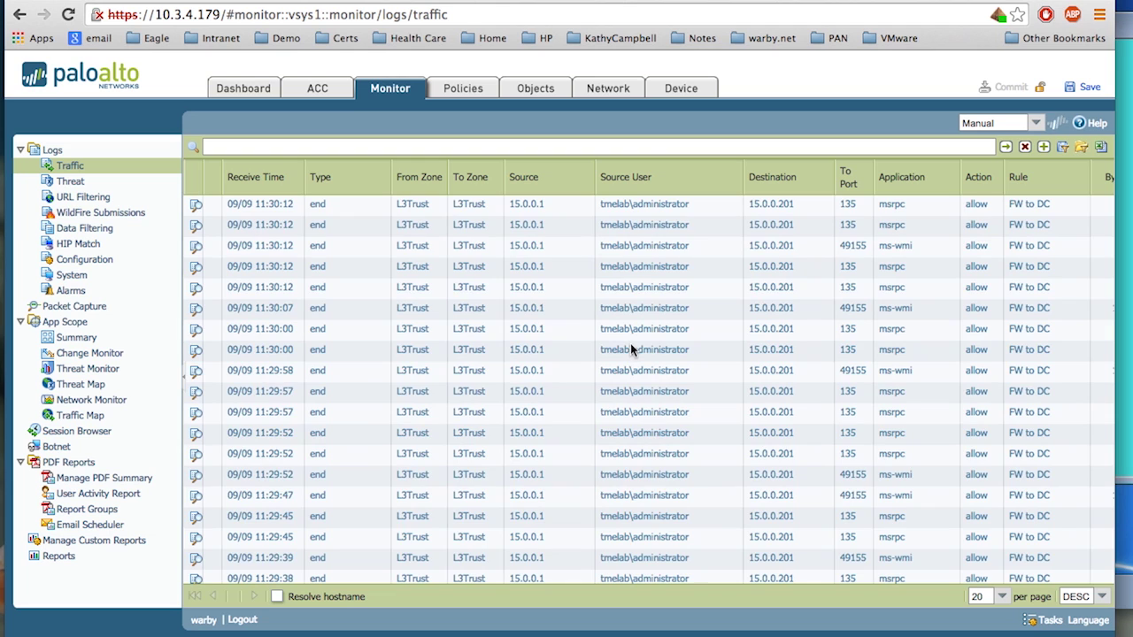
{"action": "left_click", "coordinate": [889, 208]}
{"action": "left_click", "coordinate": [265, 150]}
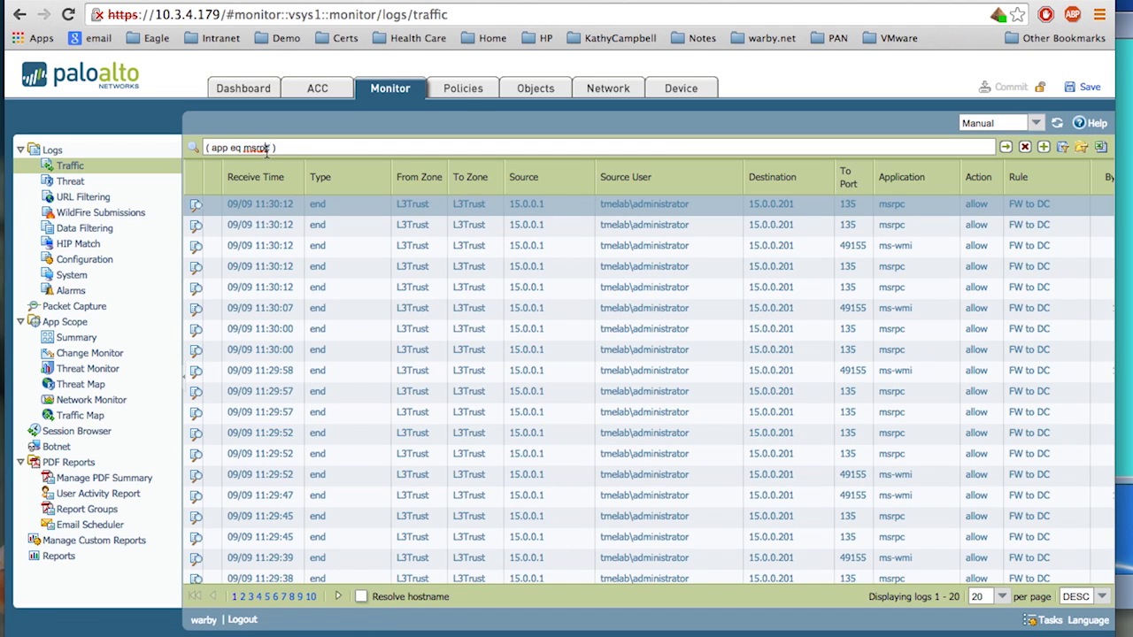
{"action": "key", "text": "BackSpace"}
{"action": "key", "text": "BackSpace"}
{"action": "key", "text": "BackSpace"}
{"action": "key", "text": "BackSpace"}
{"action": "key", "text": "BackSpace"}
{"action": "key", "text": "BackSpace"}
{"action": "type", "text": "sharepoint-base"}
{"action": "key", "text": "Return"}
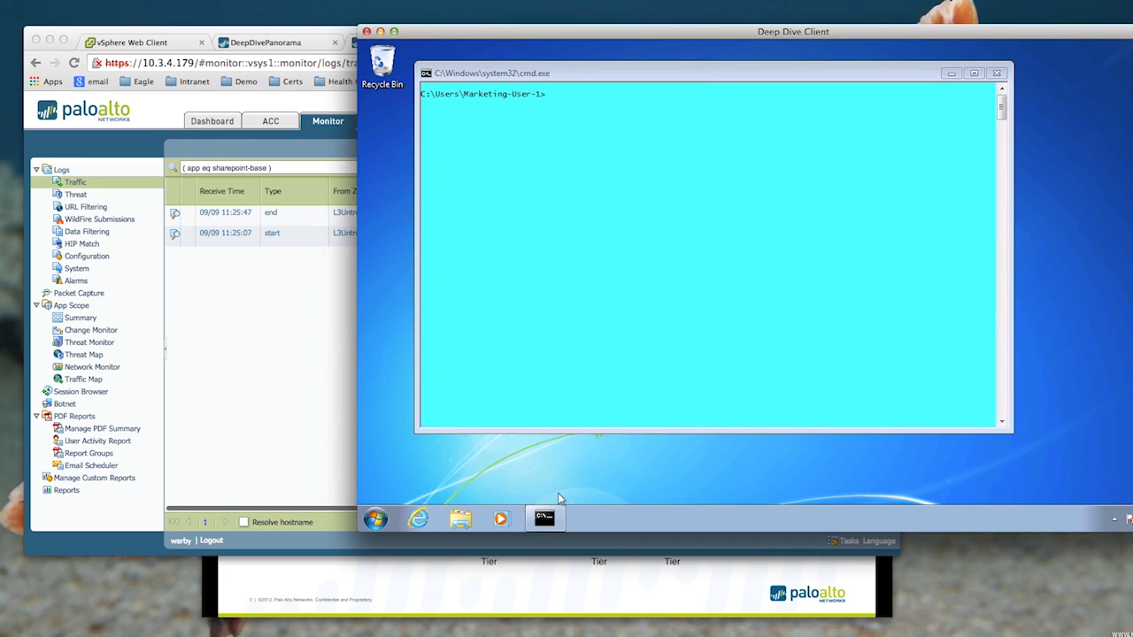
Step: Try to open a Remote Desktop connection (mstsc) from the Deep Dive Client to 15.0.0.202
{"action": "left_click", "coordinate": [376, 518]}
{"action": "type", "text": "mstsc"}
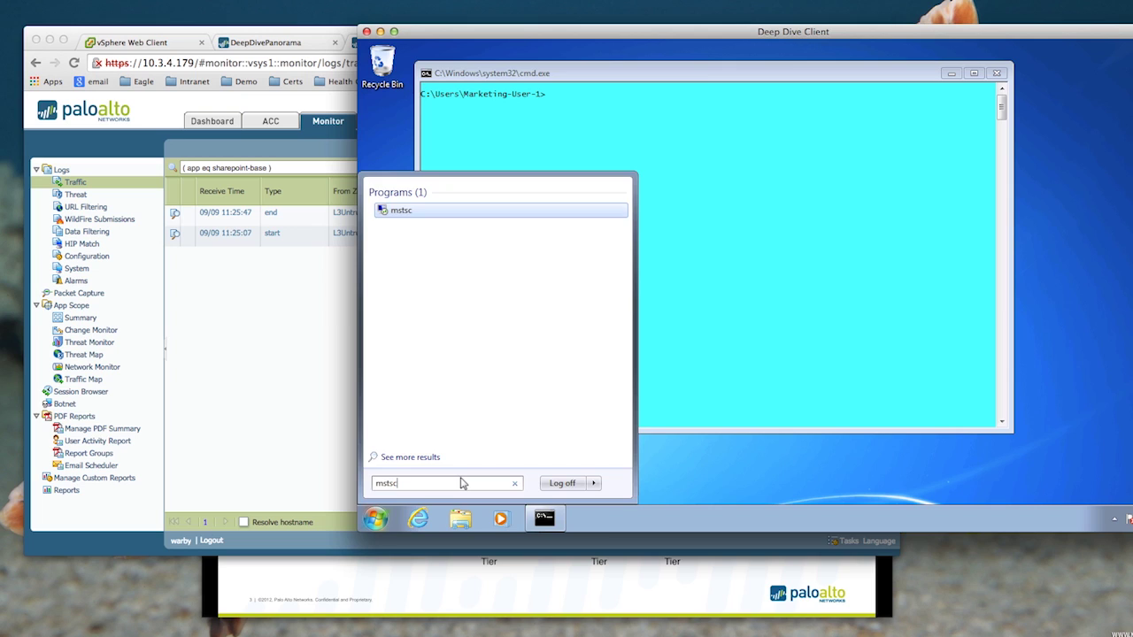
{"action": "key", "text": "Return"}
{"action": "type", "text": "15.0.0.202"}
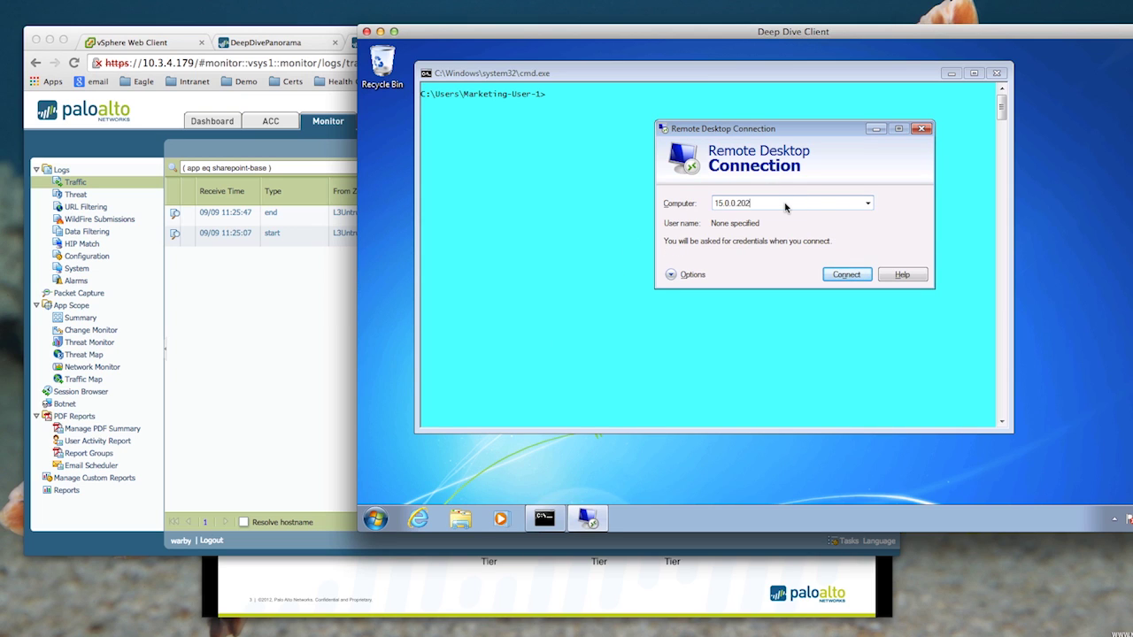
{"action": "key", "text": "Return"}
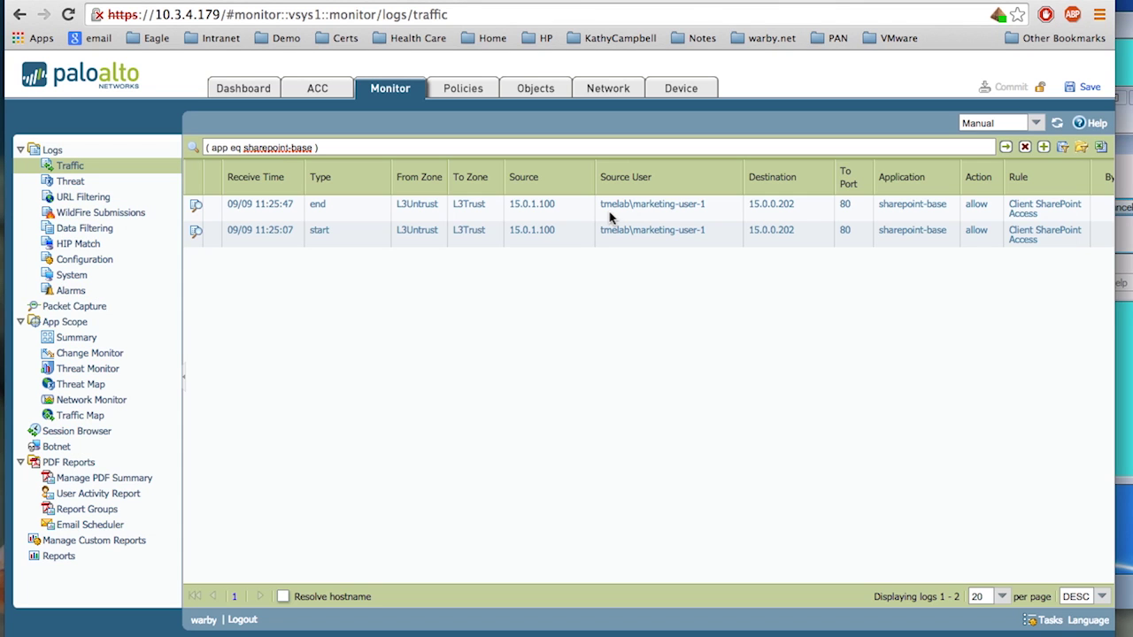
Step: Refilter the firewall's traffic log by source 15.0.1.100 and destination 15.0.0.202, removing the sharepoint-base application condition
{"action": "left_click", "coordinate": [544, 205]}
{"action": "left_click", "coordinate": [769, 209]}
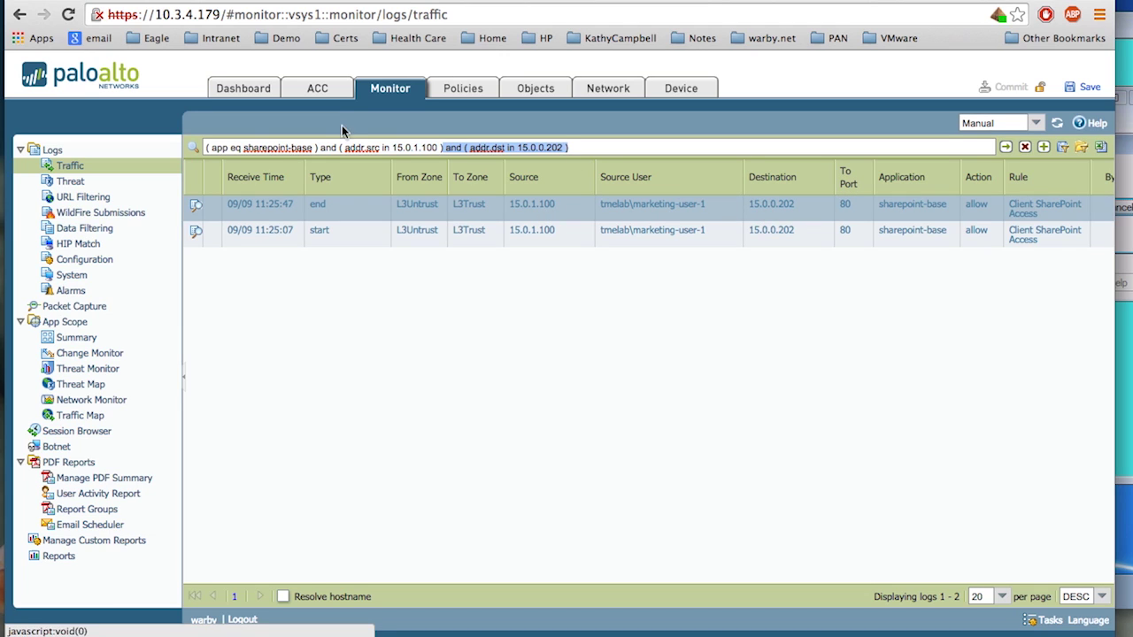
{"action": "left_click_drag", "start_coordinate": [337, 148], "coordinate": [197, 149]}
{"action": "key", "text": "BackSpace"}
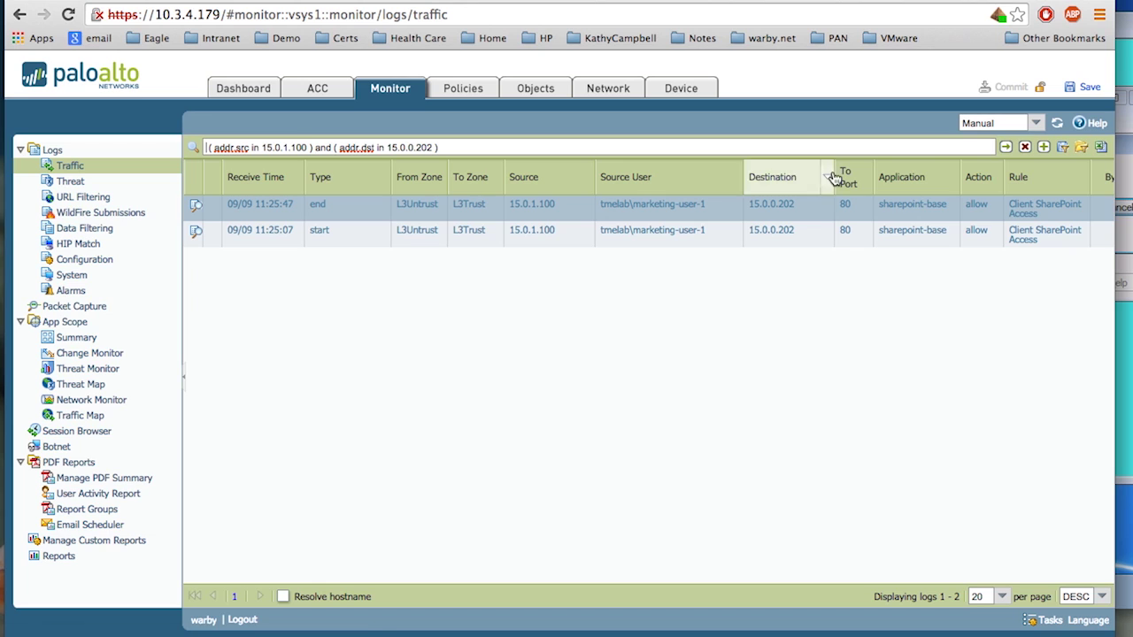
{"action": "left_click", "coordinate": [1006, 148]}
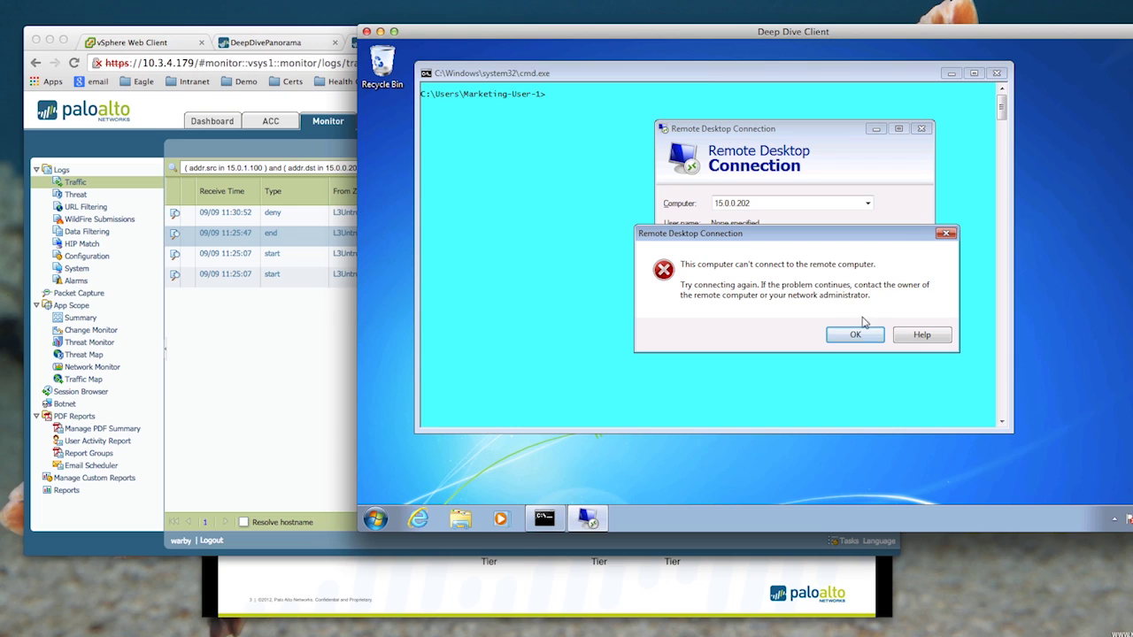
Step: Dismiss the Remote Desktop connection on the Deep Dive Client and log the current user off Windows
{"action": "left_click", "coordinate": [856, 335]}
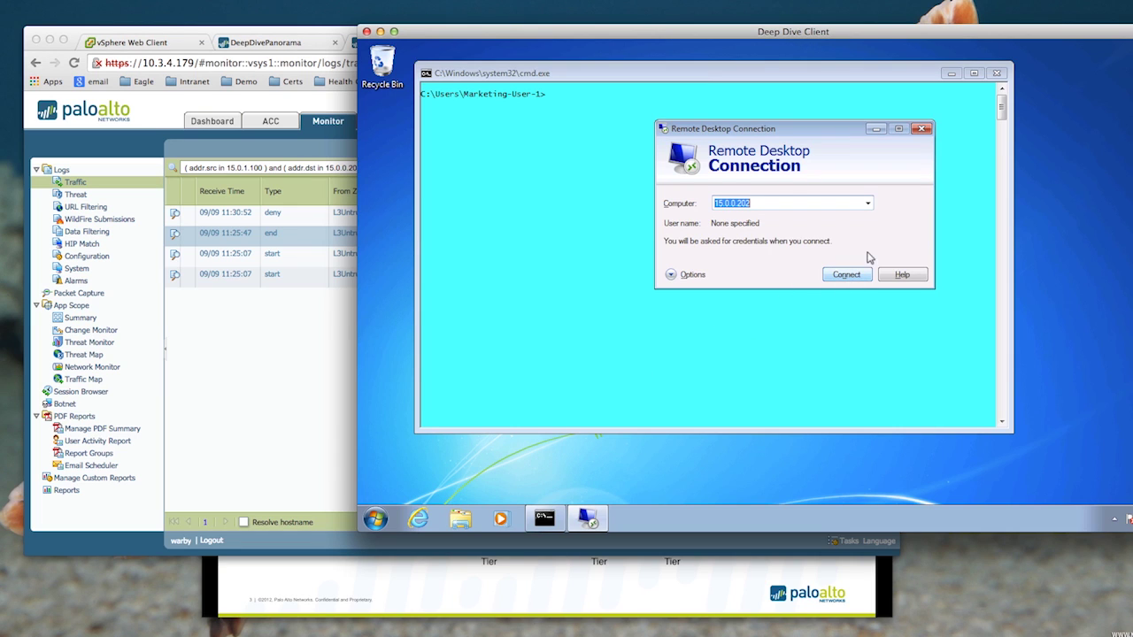
{"action": "left_click", "coordinate": [921, 130]}
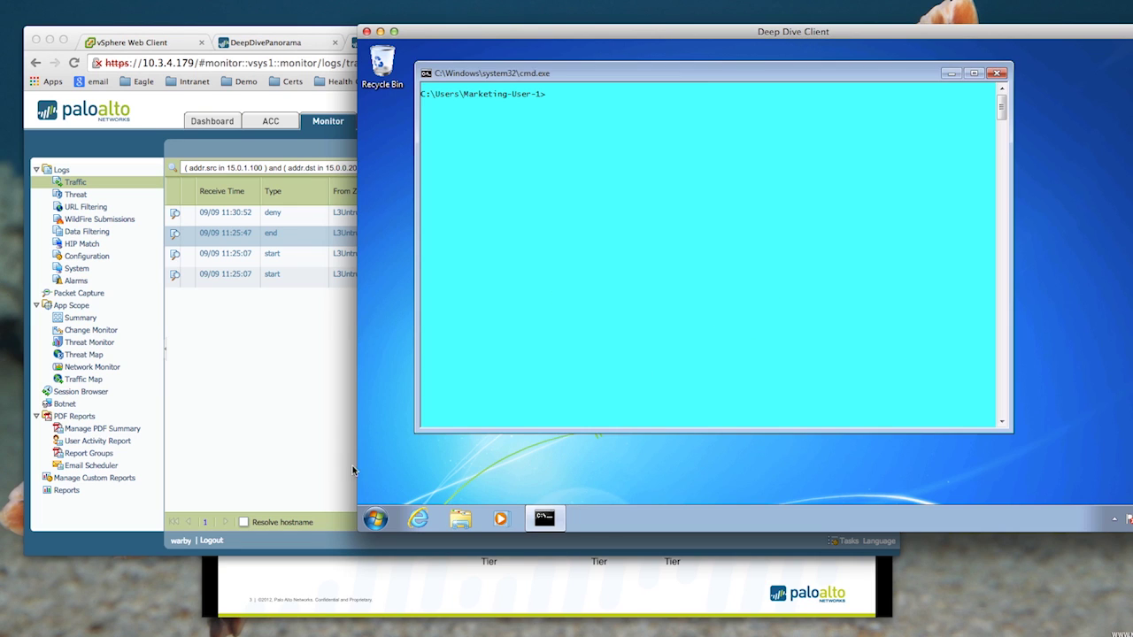
{"action": "left_click", "coordinate": [375, 519]}
{"action": "left_click", "coordinate": [566, 482]}
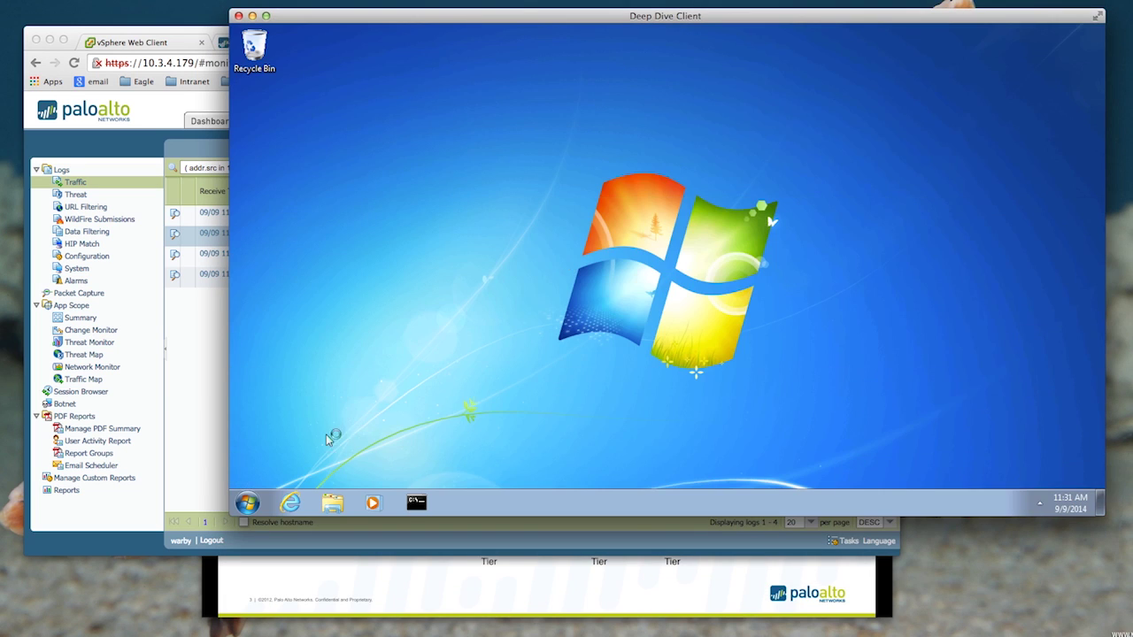
Step: Connect from the client to 15.0.0.202 with Remote Desktop (mstsc), entering the administrator account's password
{"action": "left_click", "coordinate": [255, 505]}
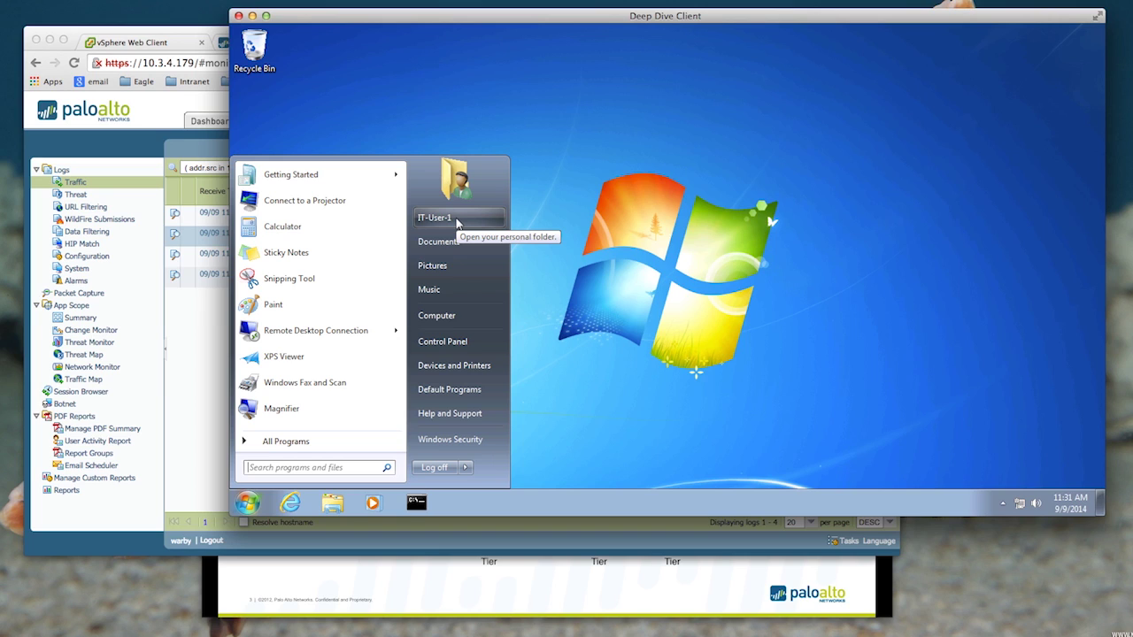
{"action": "type", "text": "mstsc"}
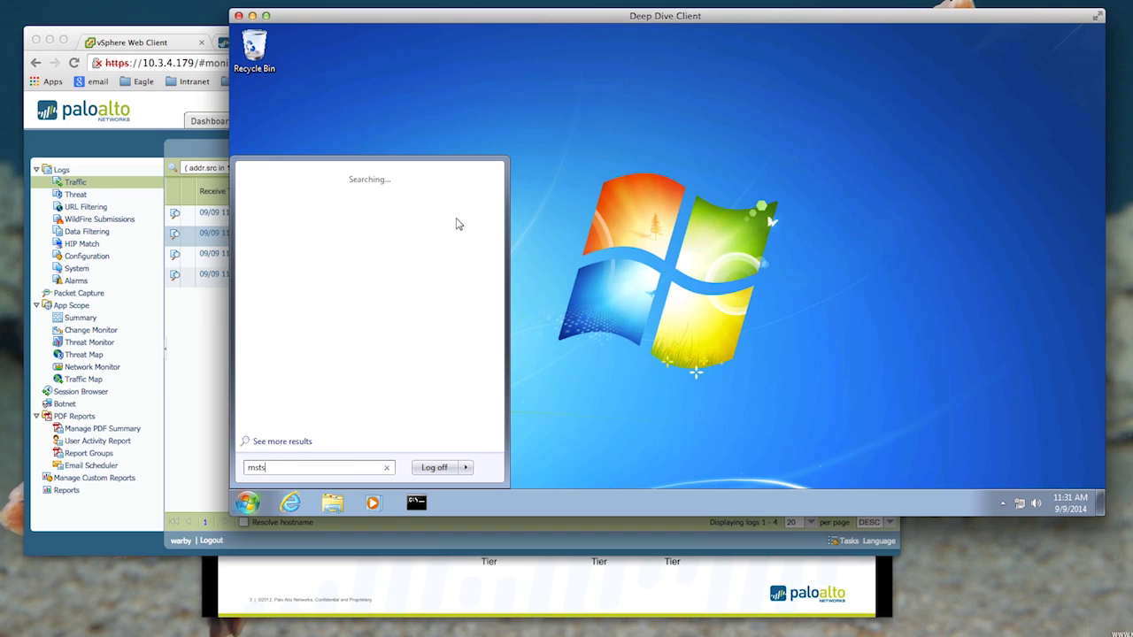
{"action": "left_click", "coordinate": [312, 198]}
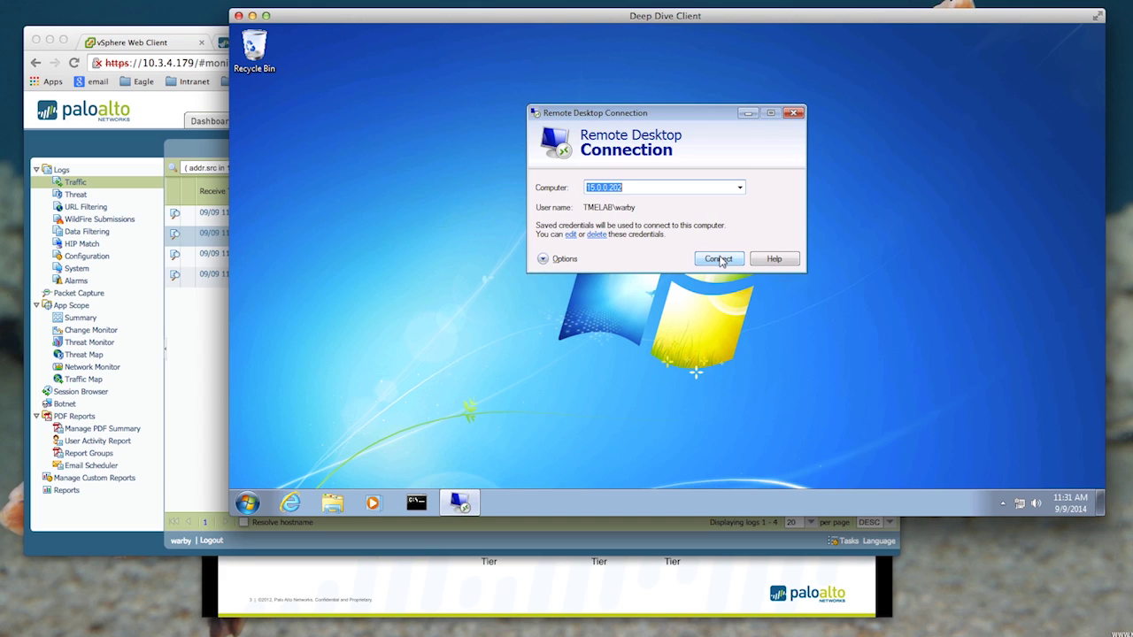
{"action": "left_click", "coordinate": [718, 259]}
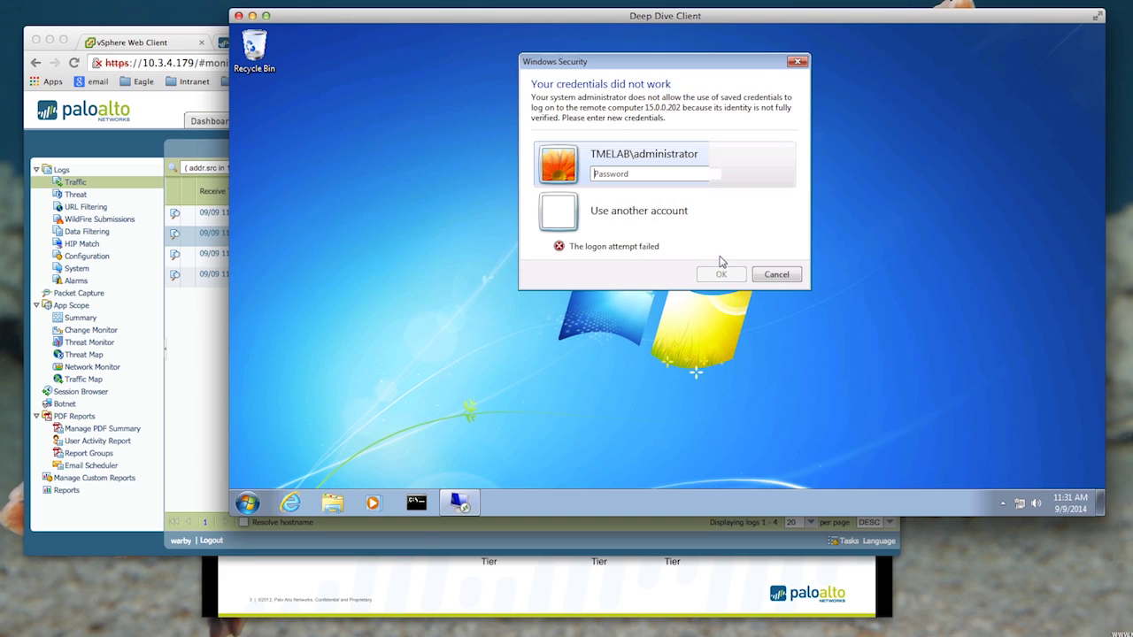
{"action": "type", "text": "********"}
{"action": "key", "text": "Return"}
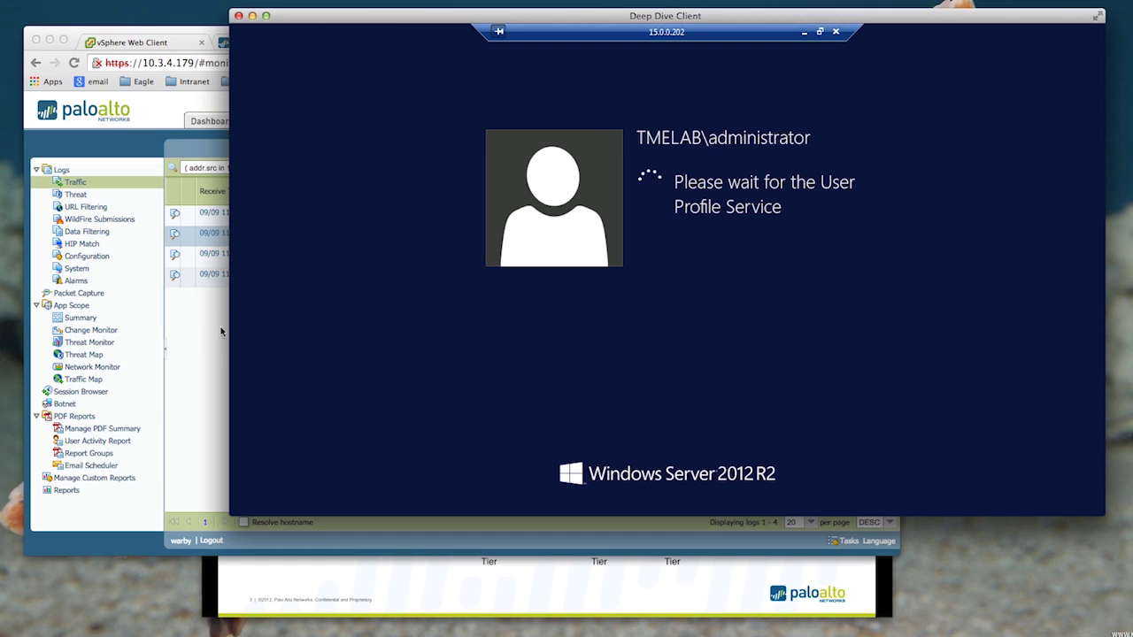
Step: Refresh the filtered traffic log on the firewall and close Server Manager in the remote session
{"action": "left_click", "coordinate": [211, 347]}
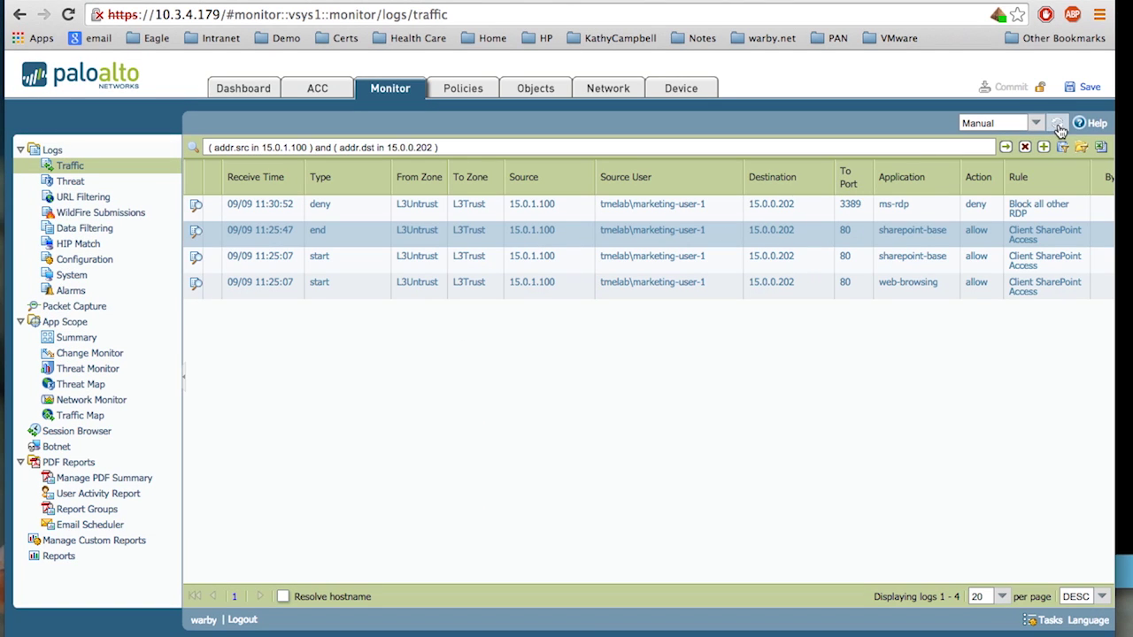
{"action": "left_click", "coordinate": [1058, 124]}
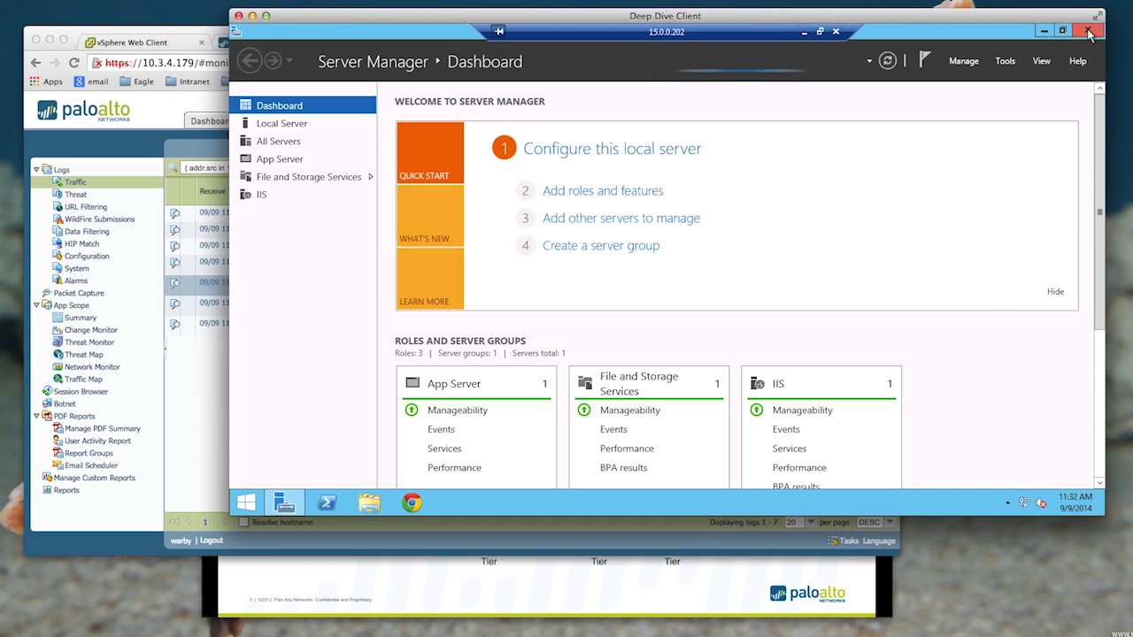
{"action": "left_click", "coordinate": [1089, 31]}
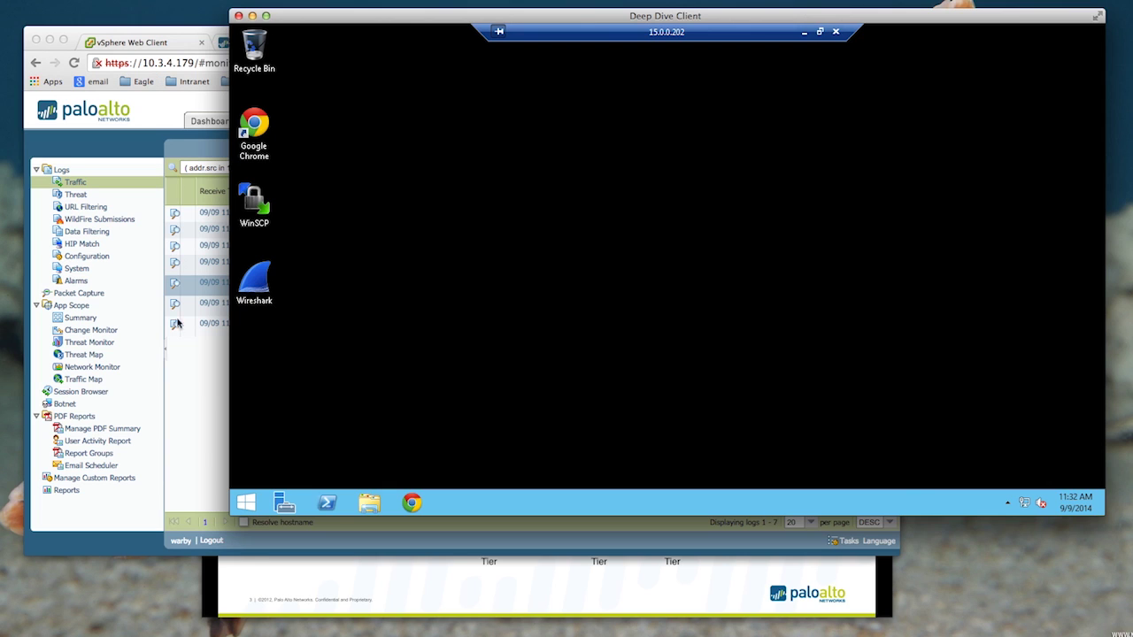
{"action": "left_click", "coordinate": [195, 478]}
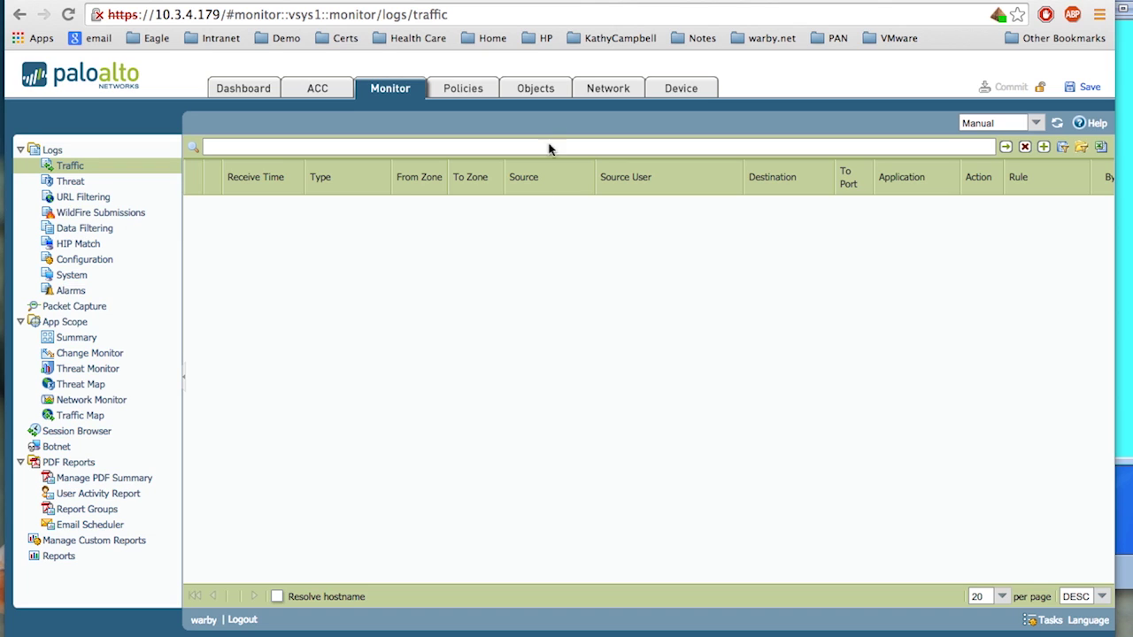
Step: Inspect the member addresses of the WebFrontEndServers dynamic address group on the firewall
{"action": "left_click", "coordinate": [525, 88]}
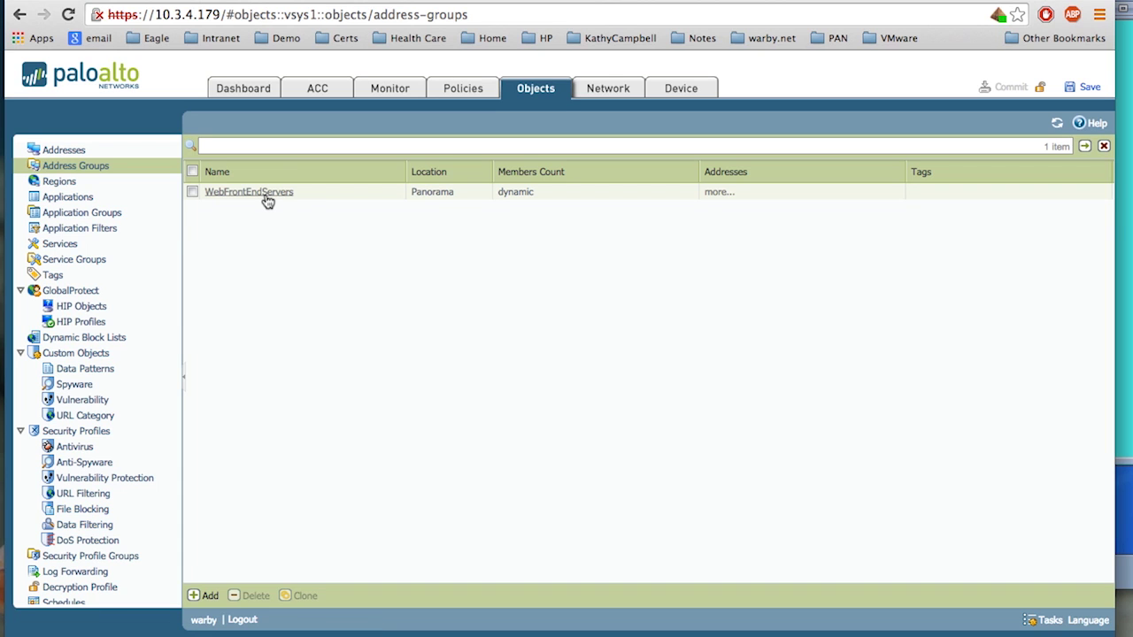
{"action": "left_click", "coordinate": [716, 192]}
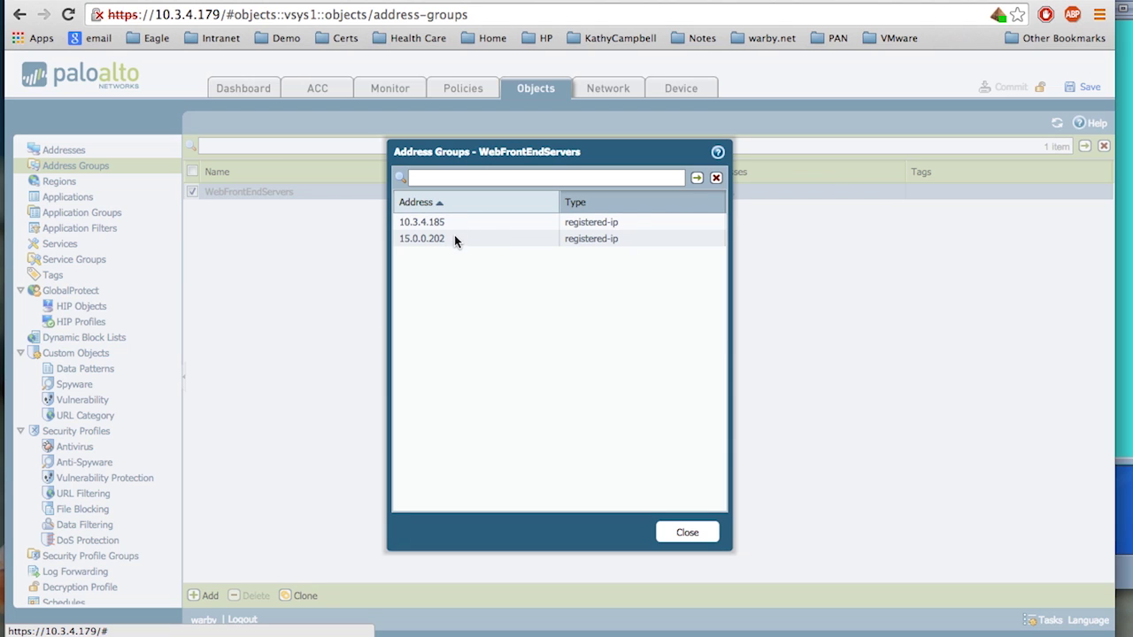
{"action": "left_click", "coordinate": [687, 531]}
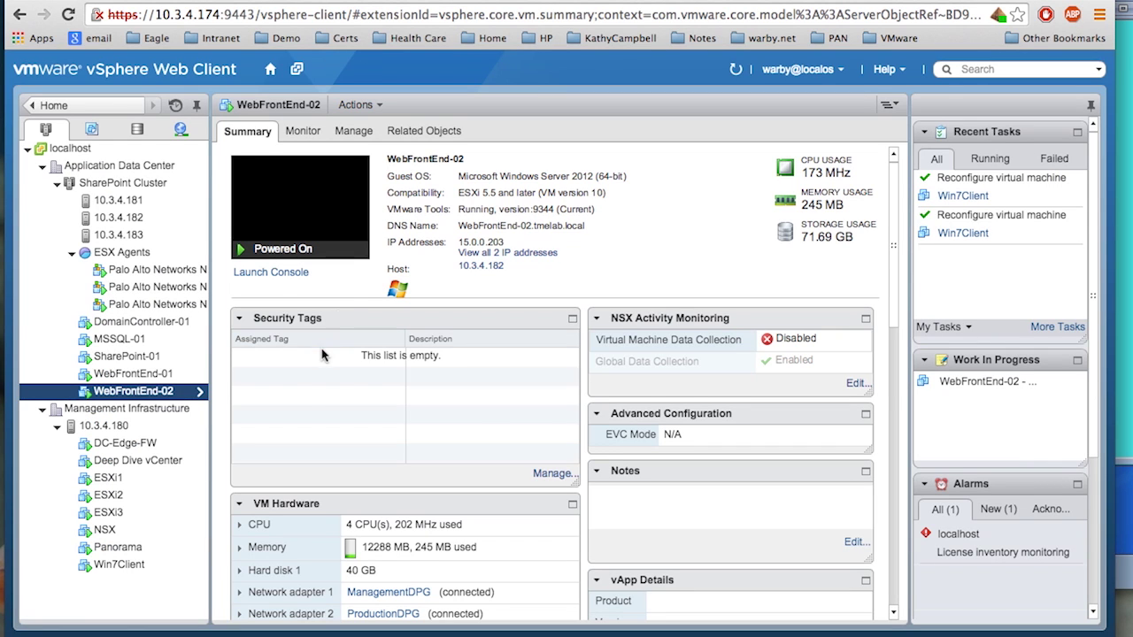
Step: View all IP addresses of WebFrontEnd-02 in vSphere and compare them with the firewall's WebFrontEndServers group members
{"action": "left_click", "coordinate": [536, 256]}
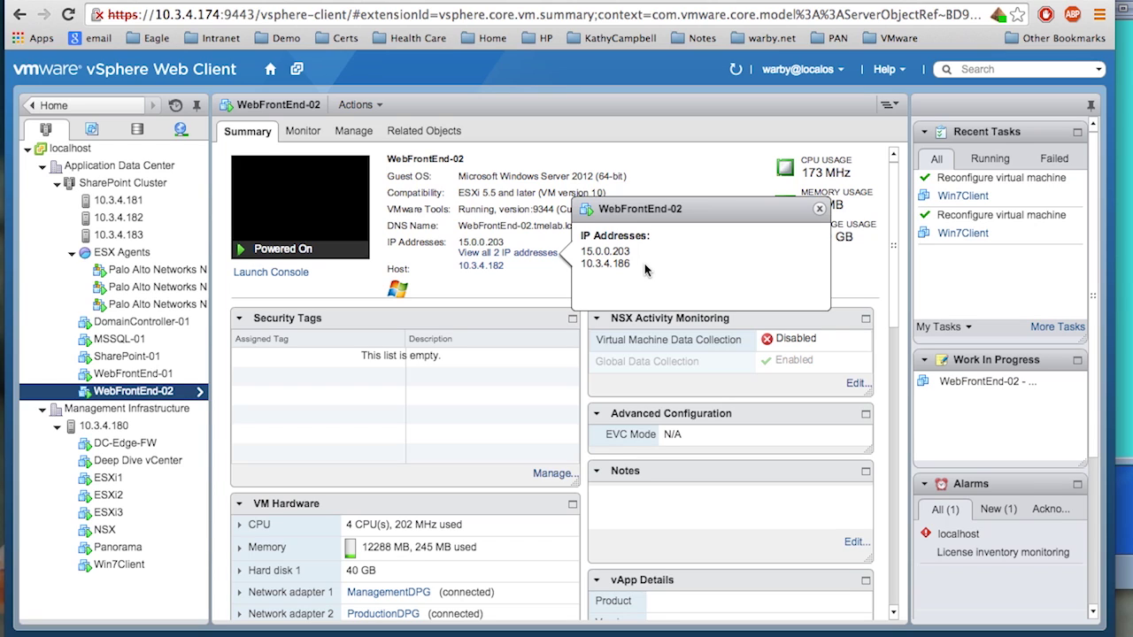
{"action": "left_click", "coordinate": [818, 208]}
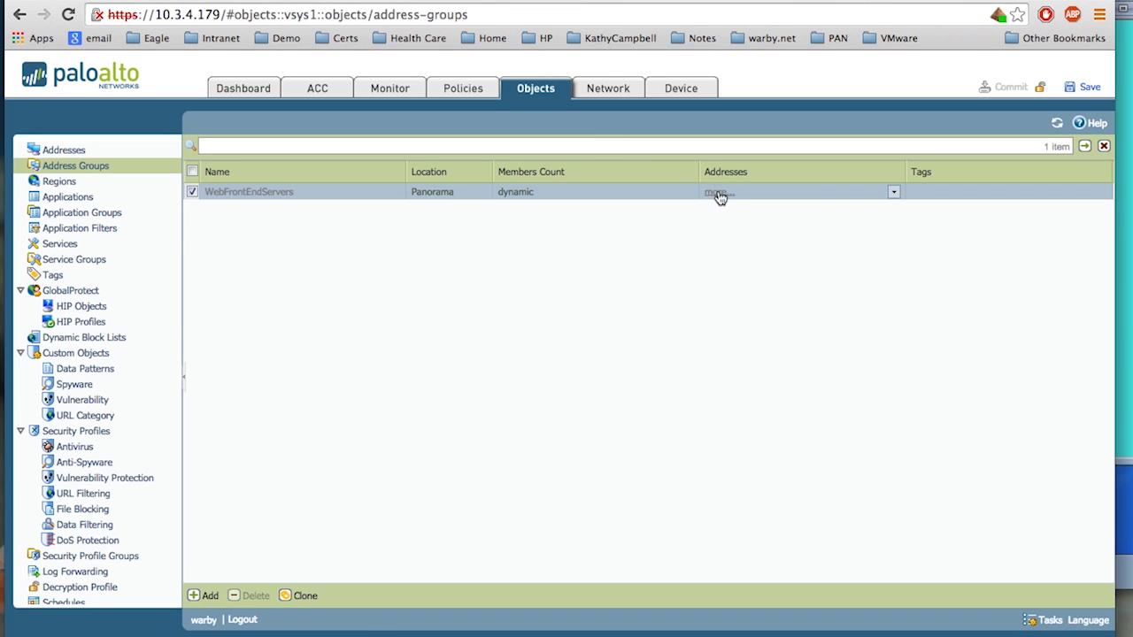
{"action": "left_click", "coordinate": [719, 193]}
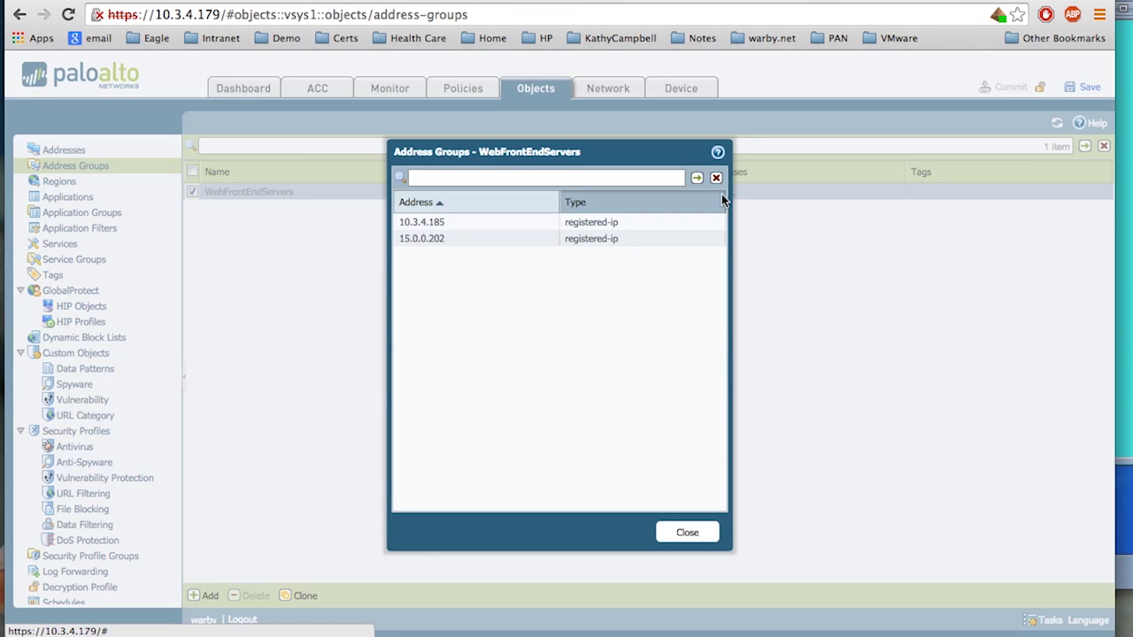
{"action": "left_click", "coordinate": [685, 534]}
Step: Ping 15.0.0.202 from the Deep Dive Client's command prompt
{"action": "left_click", "coordinate": [1121, 279]}
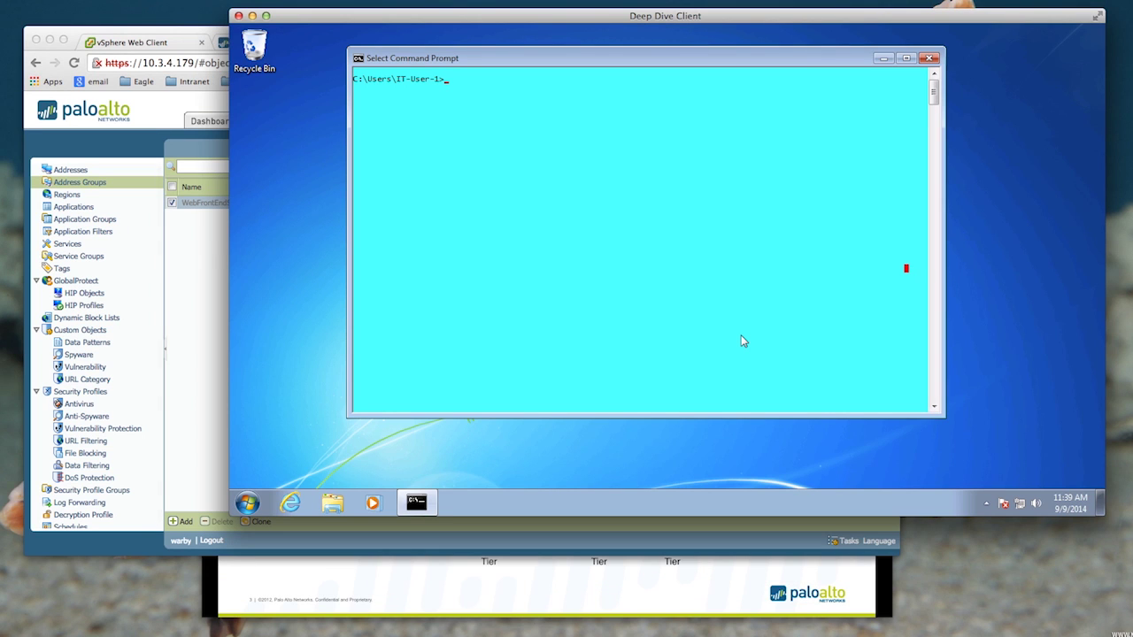
{"action": "key", "text": "Return"}
{"action": "type", "text": "ping 15.0.0.202"}
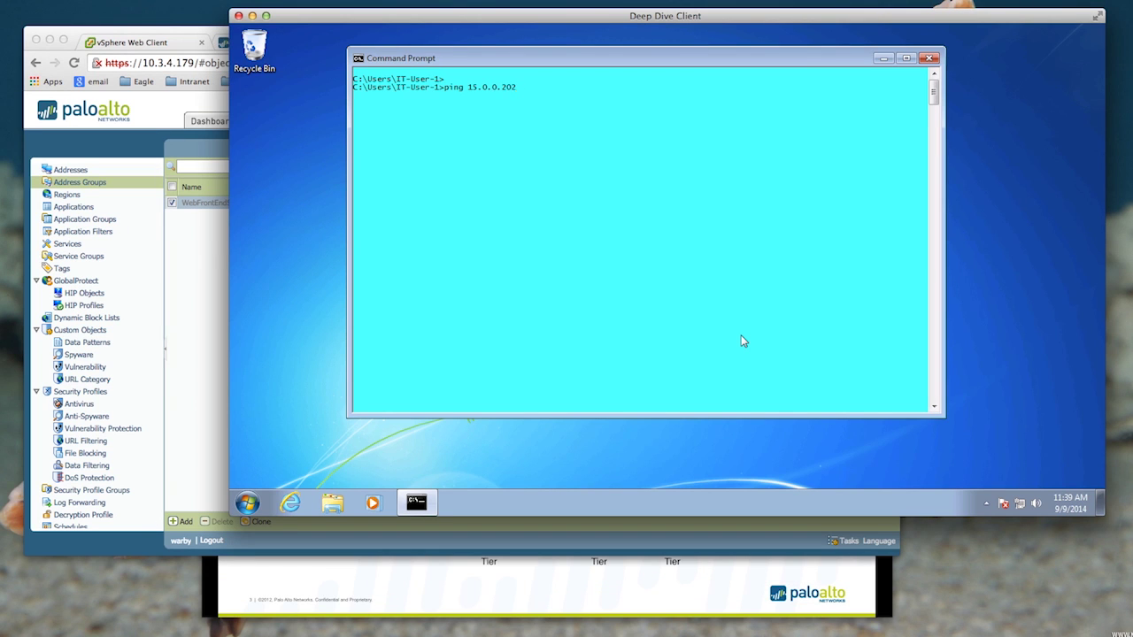
{"action": "key", "text": "Return"}
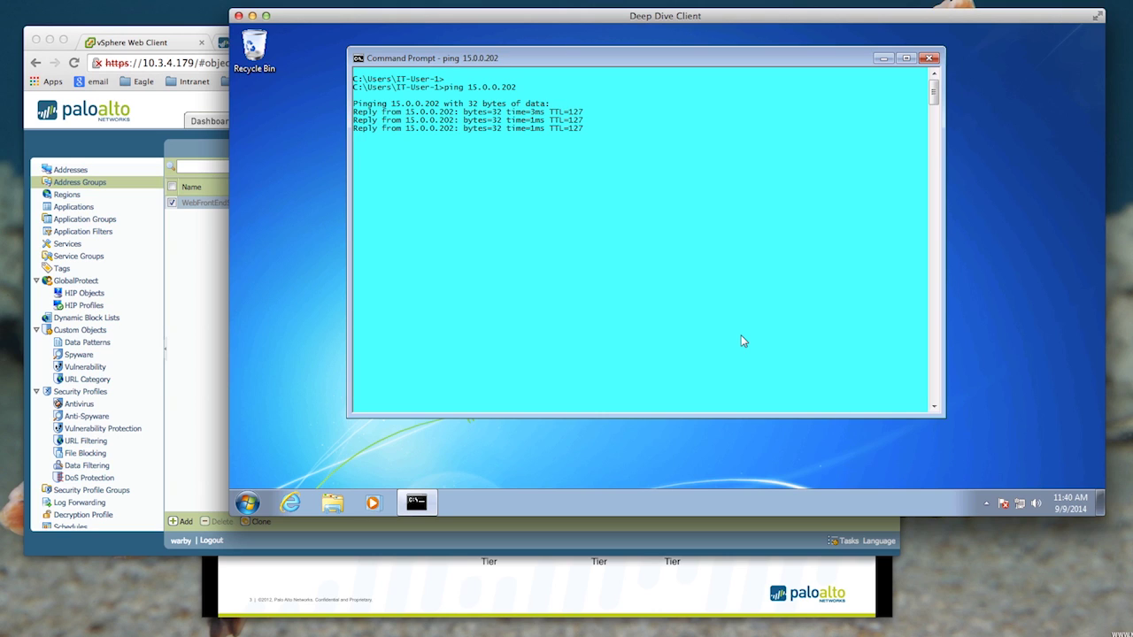
Step: Ping 15.0.0.203 from the same command prompt
{"action": "key", "text": "Up"}
{"action": "type", "text": "3"}
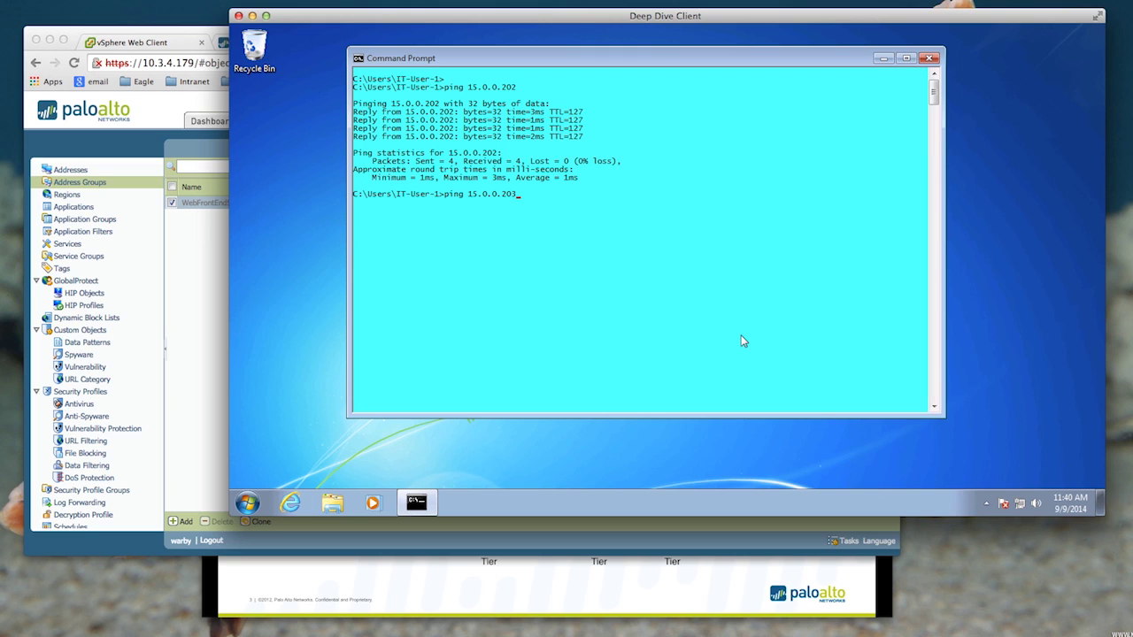
{"action": "key", "text": "Return"}
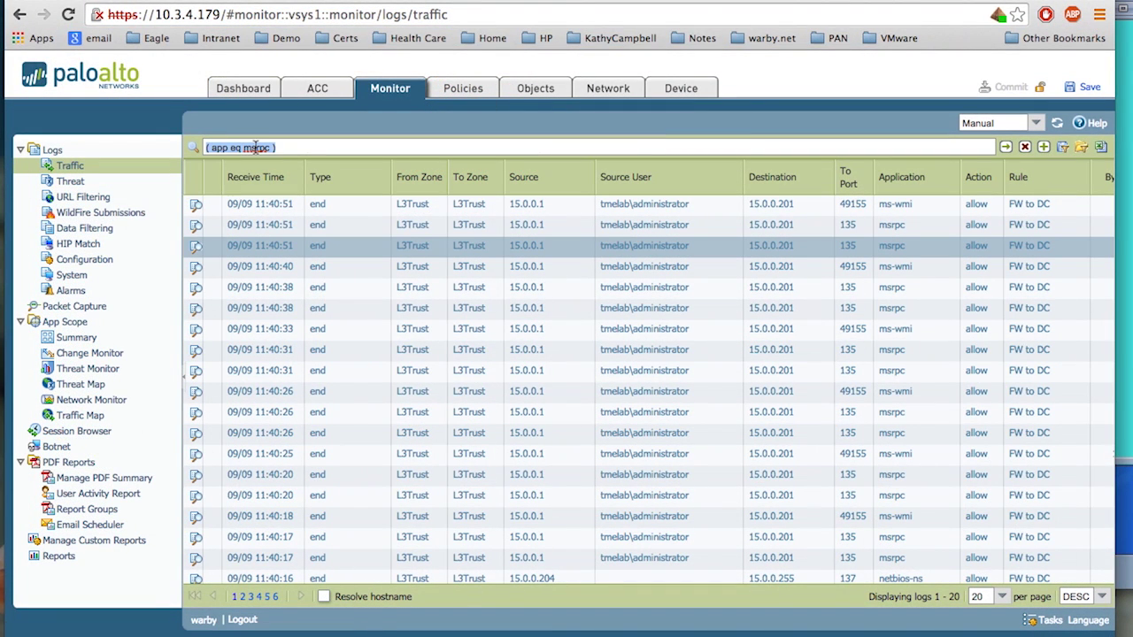
Step: Filter the firewall's traffic log to entries whose application is ping
{"action": "double_click", "coordinate": [255, 147]}
{"action": "type", "text": "ping"}
{"action": "key", "text": "Return"}
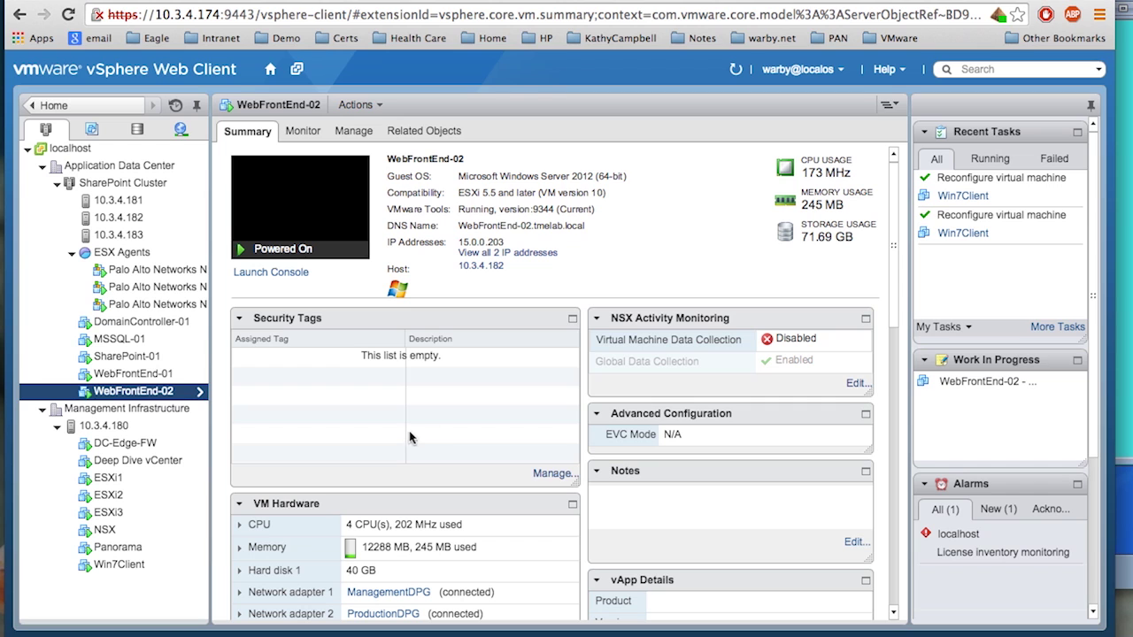
Step: Assign the WebServer security tag to the WebFrontEnd-02 virtual machine
{"action": "left_click", "coordinate": [551, 475]}
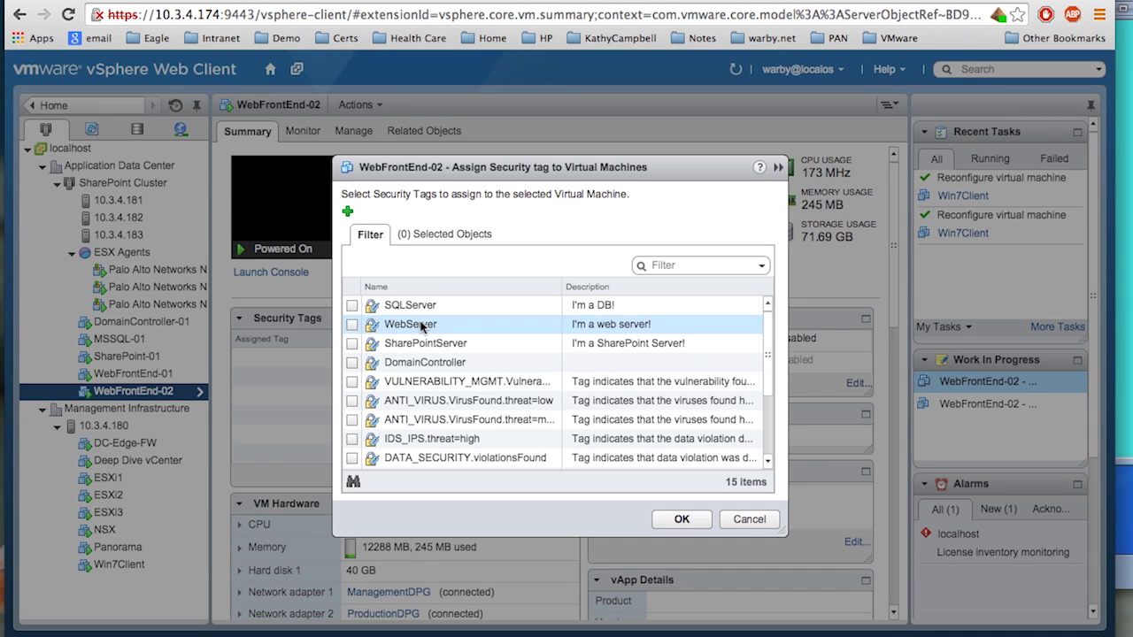
{"action": "left_click", "coordinate": [352, 325]}
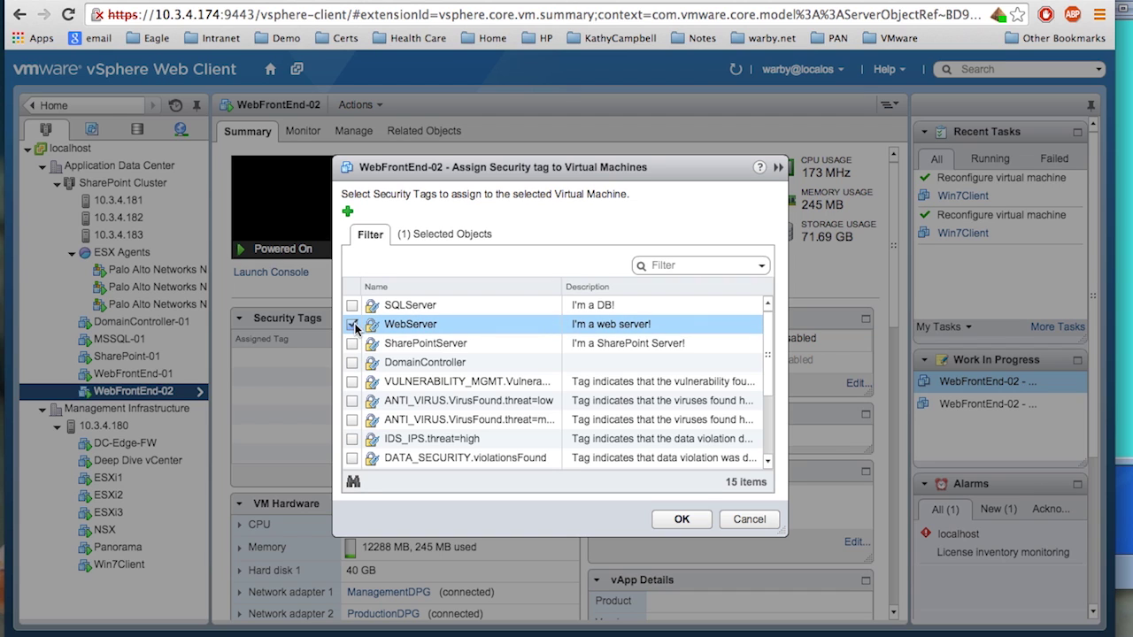
{"action": "left_click", "coordinate": [680, 520]}
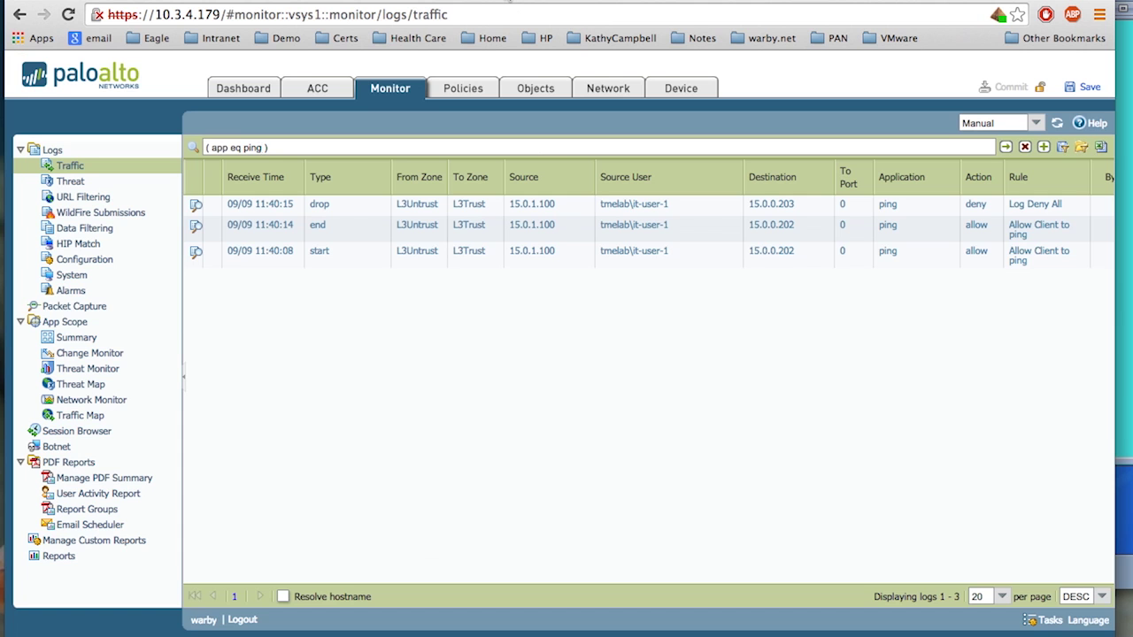
Step: Switch to the Palo Alto firewall and review the registered addresses of the WebFrontEndServers dynamic address group
{"action": "left_click", "coordinate": [509, 3]}
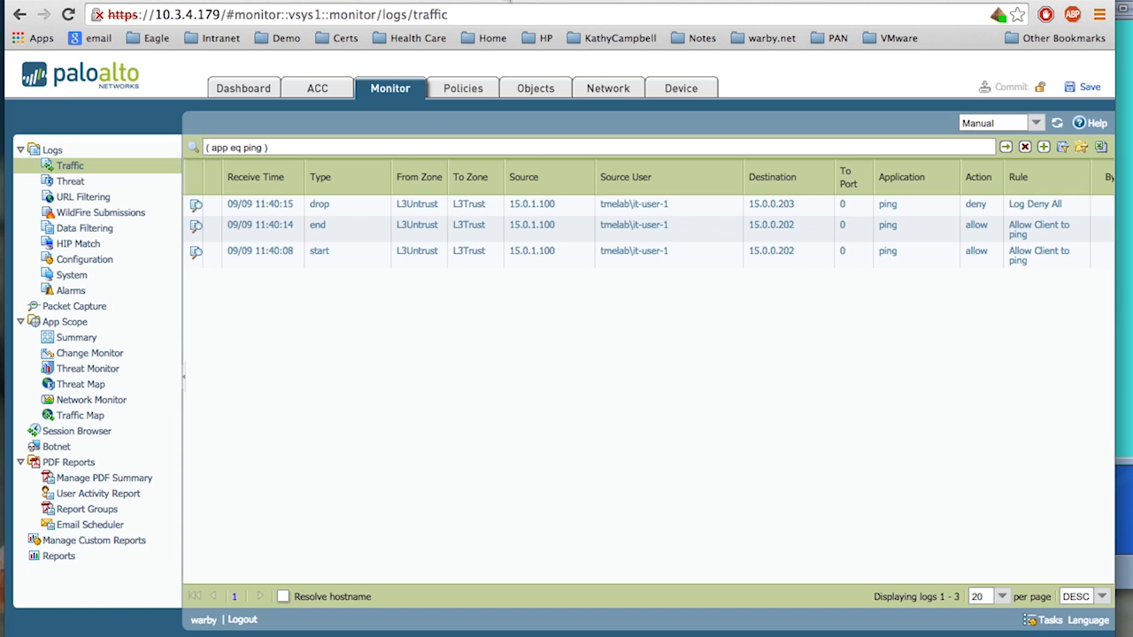
{"action": "left_click", "coordinate": [537, 91]}
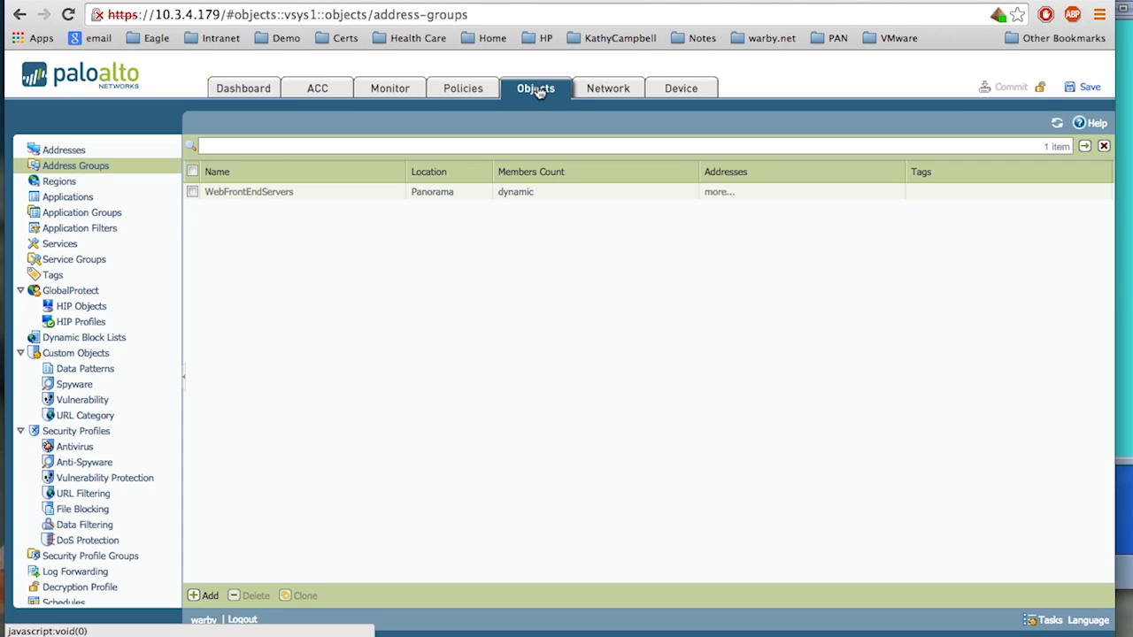
{"action": "left_click", "coordinate": [713, 193]}
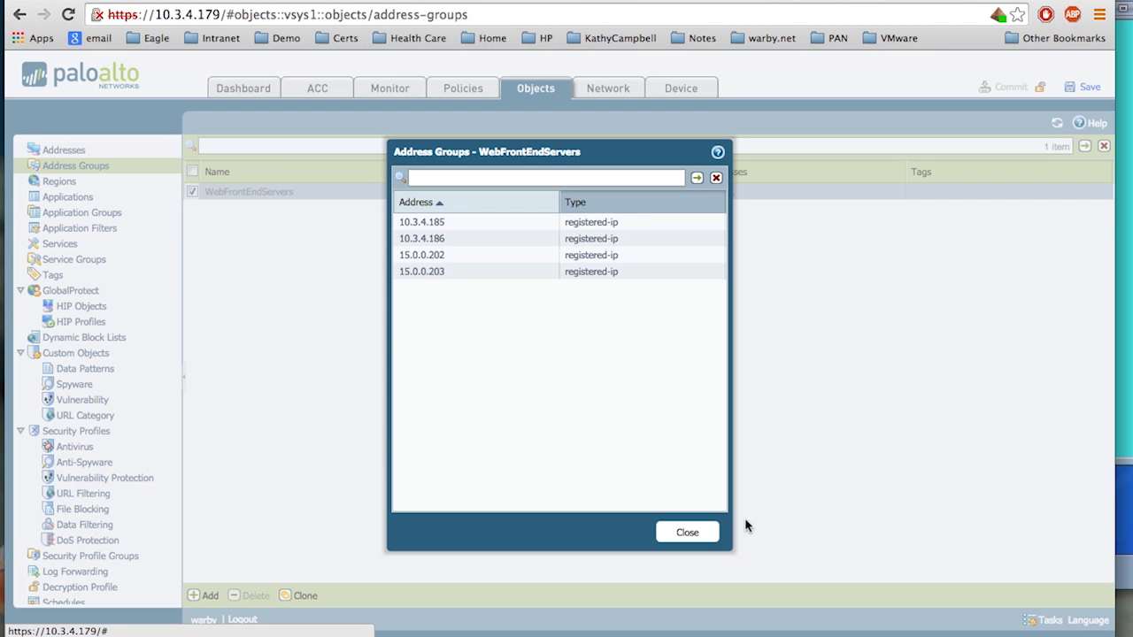
{"action": "left_click", "coordinate": [692, 535]}
Step: Repeat the ping to 15.0.0.203 from the Deep Dive Client's command prompt and stop it after a few replies
{"action": "left_click", "coordinate": [1130, 299]}
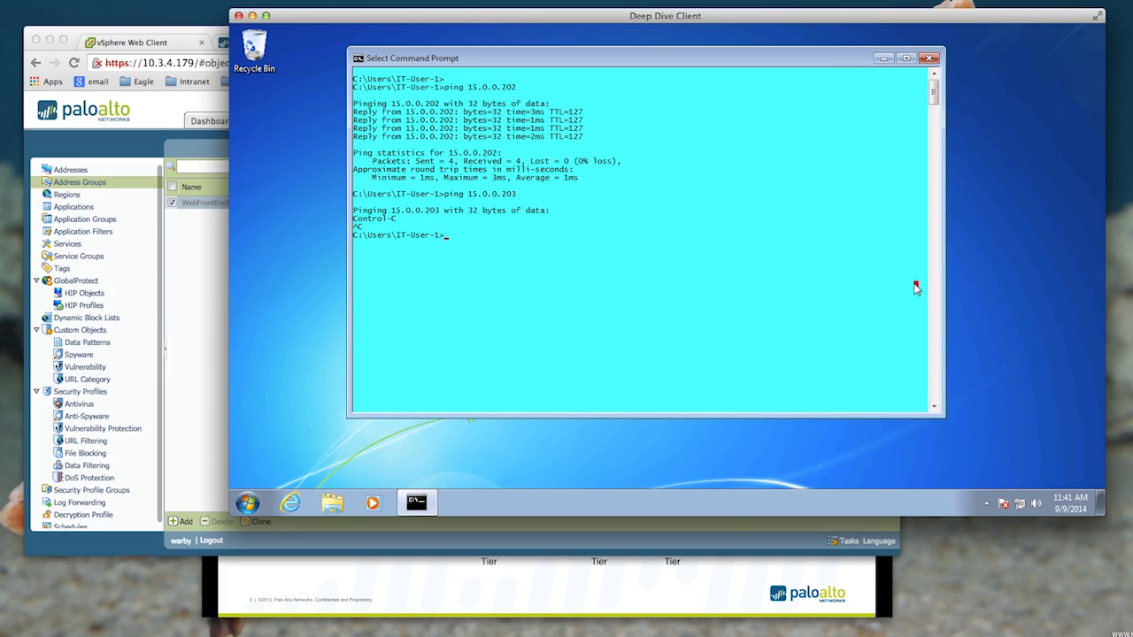
{"action": "key", "text": "Up"}
{"action": "key", "text": "Return"}
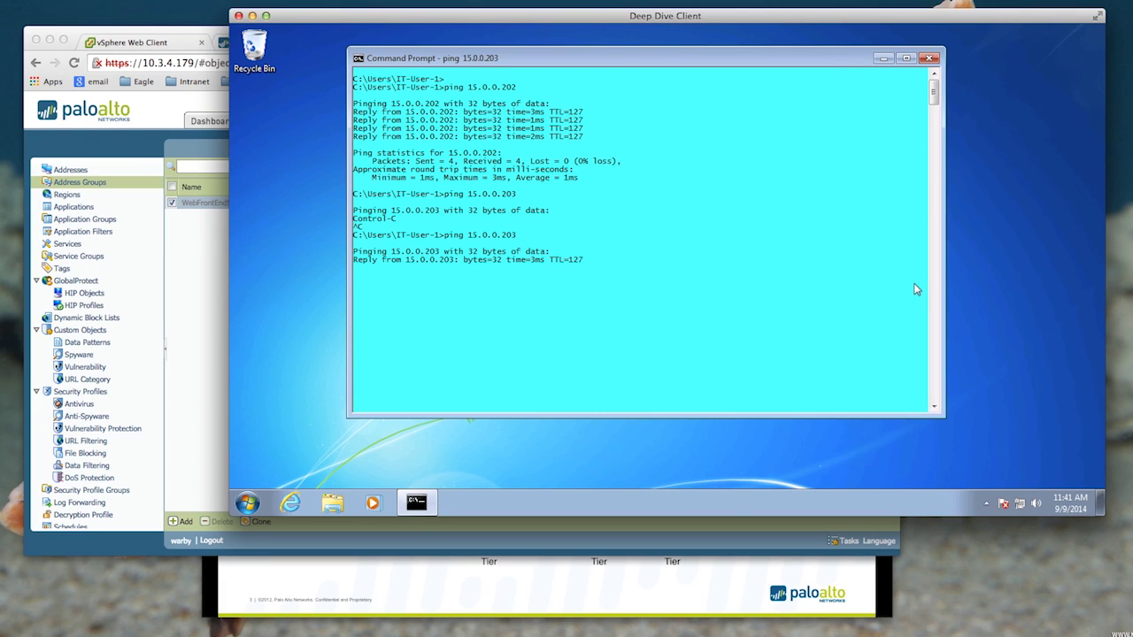
{"action": "key", "text": "ctrl+c"}
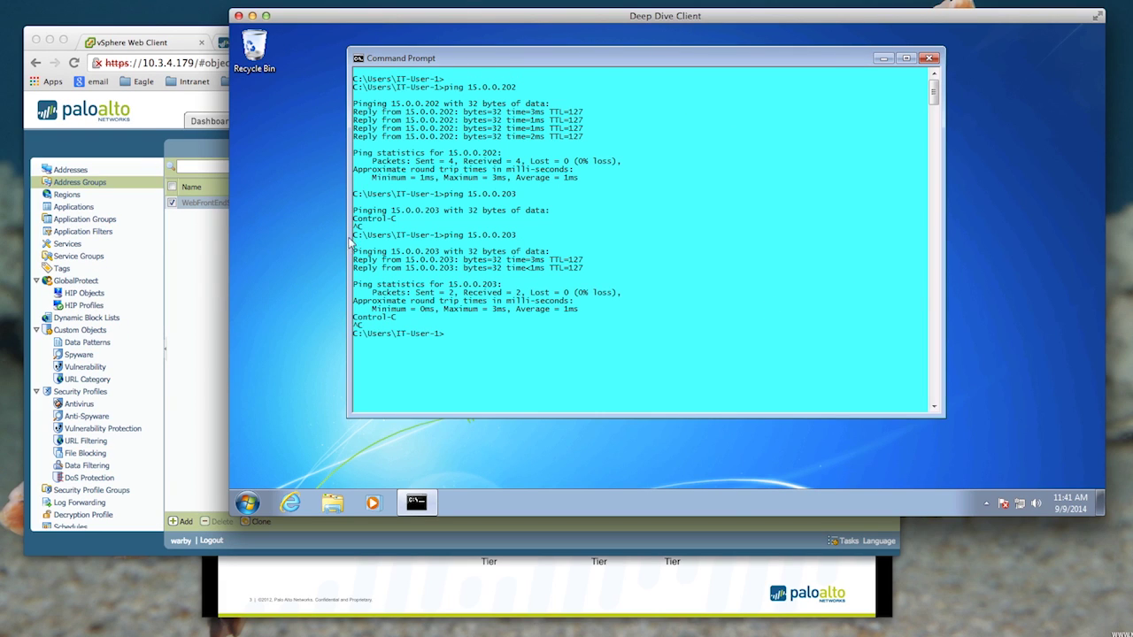
Step: Return to the firewall's ping-filtered traffic log and refresh it to check the newest entries
{"action": "left_click", "coordinate": [213, 274]}
{"action": "left_click", "coordinate": [400, 86]}
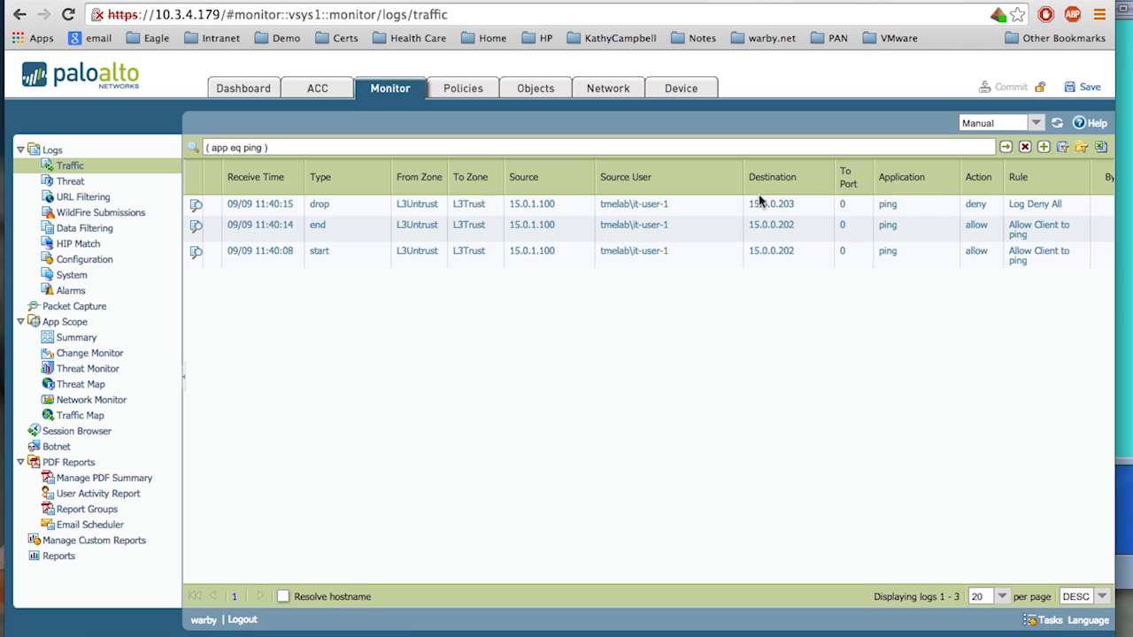
{"action": "left_click", "coordinate": [1058, 124]}
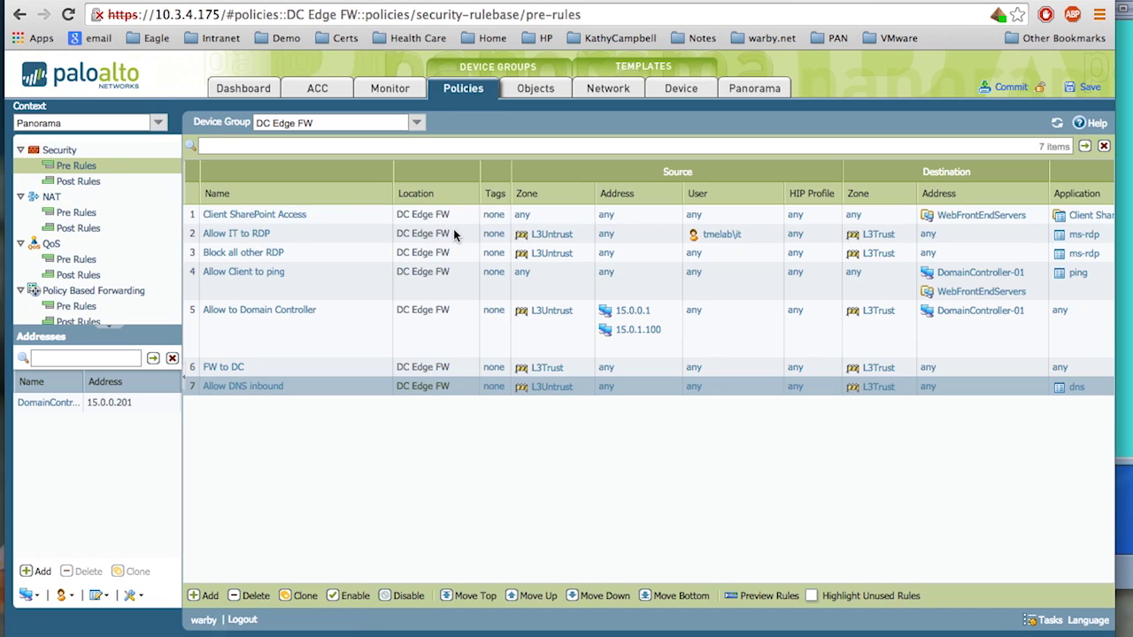
Step: Review the action, security profile and log settings of Panorama's Client SharePoint Access pre-rule, then close it without changes
{"action": "left_click", "coordinate": [270, 215]}
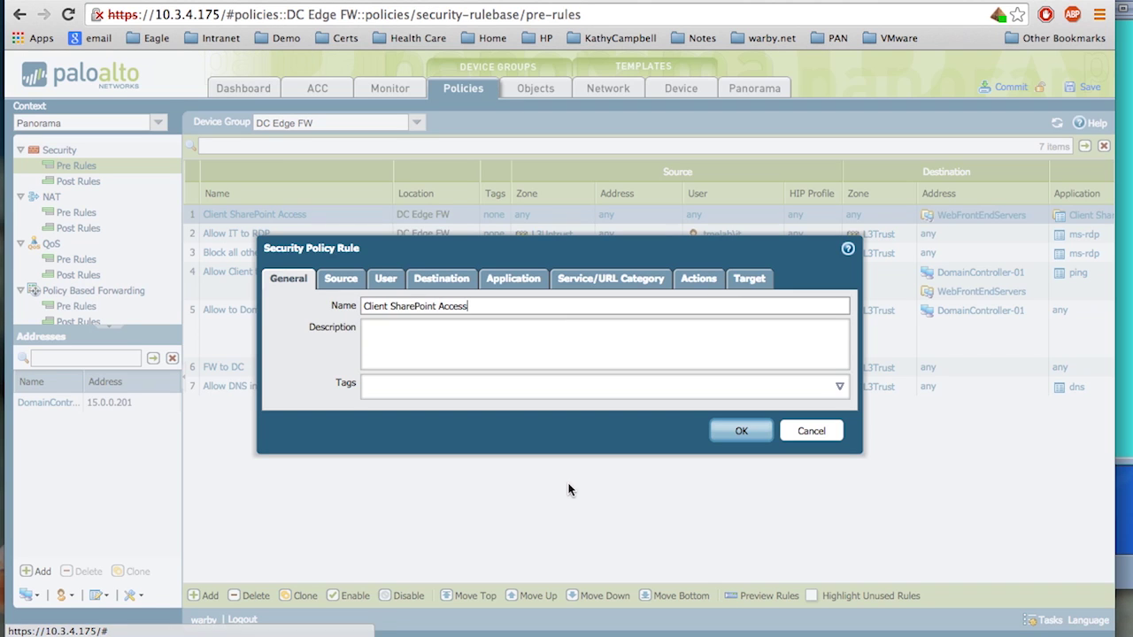
{"action": "left_click", "coordinate": [706, 281]}
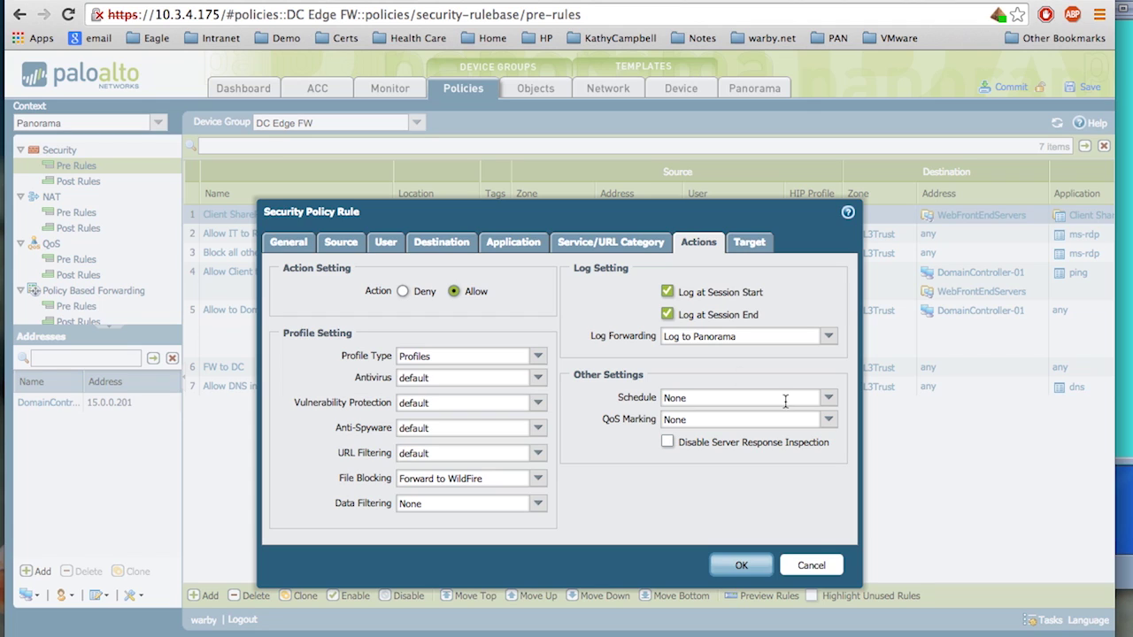
{"action": "left_click", "coordinate": [803, 563]}
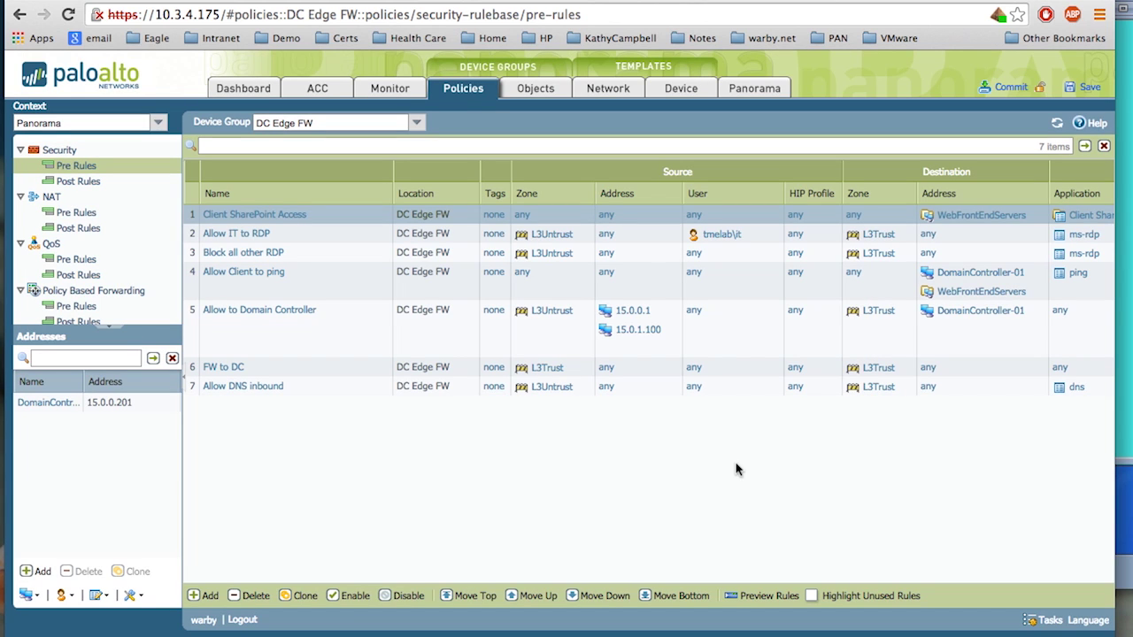